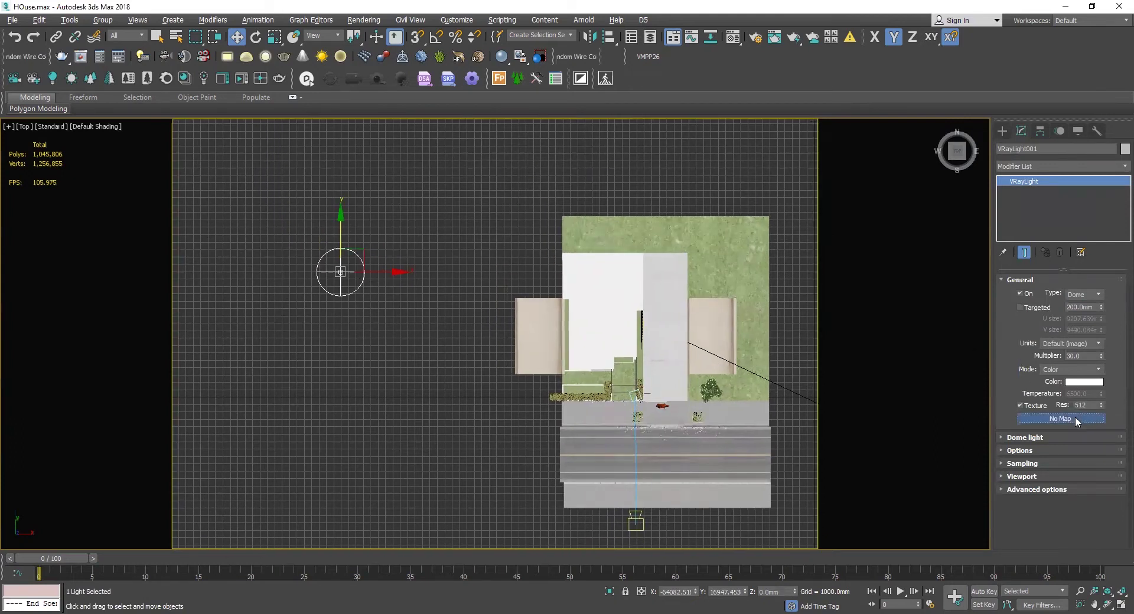
# Assign a VRayHDRI map to the dome light's texture and load the air_museum_playground_4k image.
pyautogui.click(1074, 419)
pyautogui.doubleClick(493, 259)
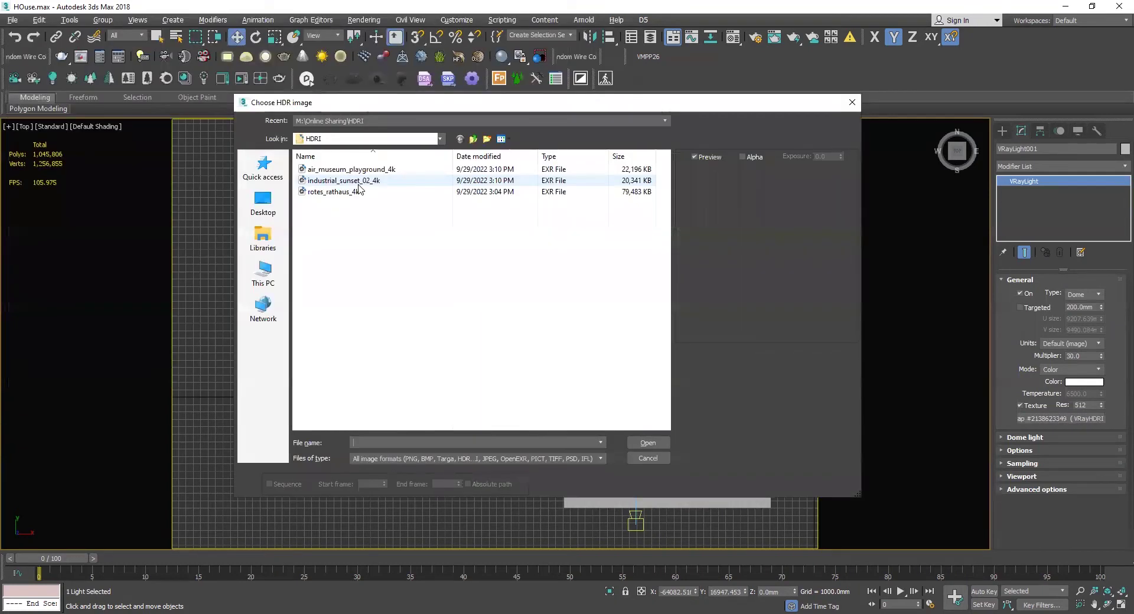
pyautogui.click(363, 179)
pyautogui.click(372, 170)
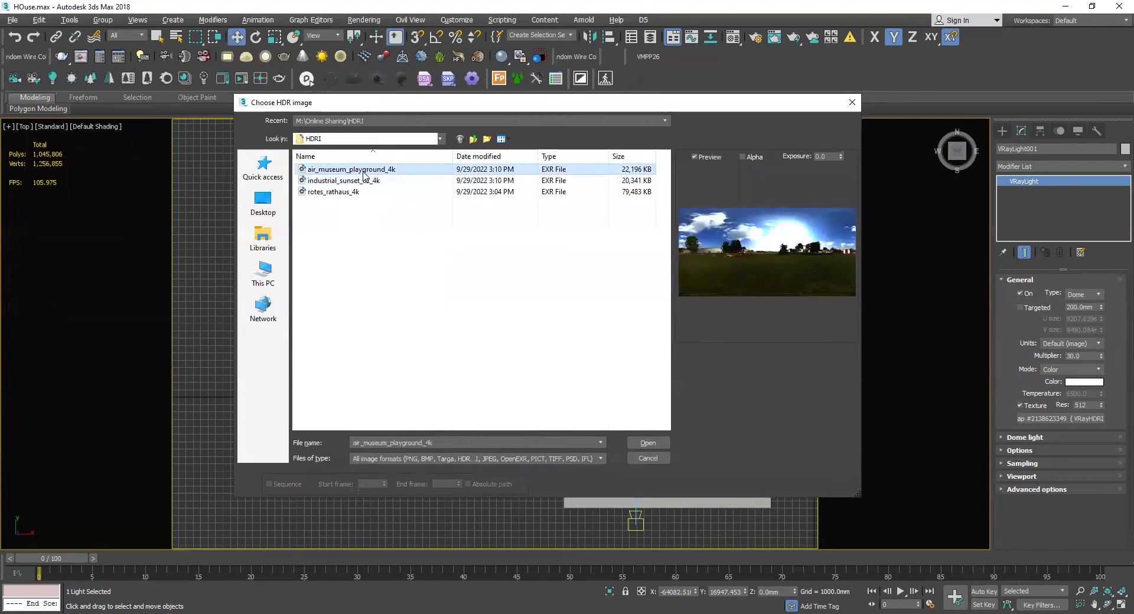
pyautogui.click(648, 443)
# Render the scene through the VRayCam002 camera, examine the lighting on the house facades, and close the frame buffer.
pyautogui.moveTo(629, 347); pyautogui.dragTo(520, 361, button='middle')
pyautogui.scroll(-2, 567, 358)
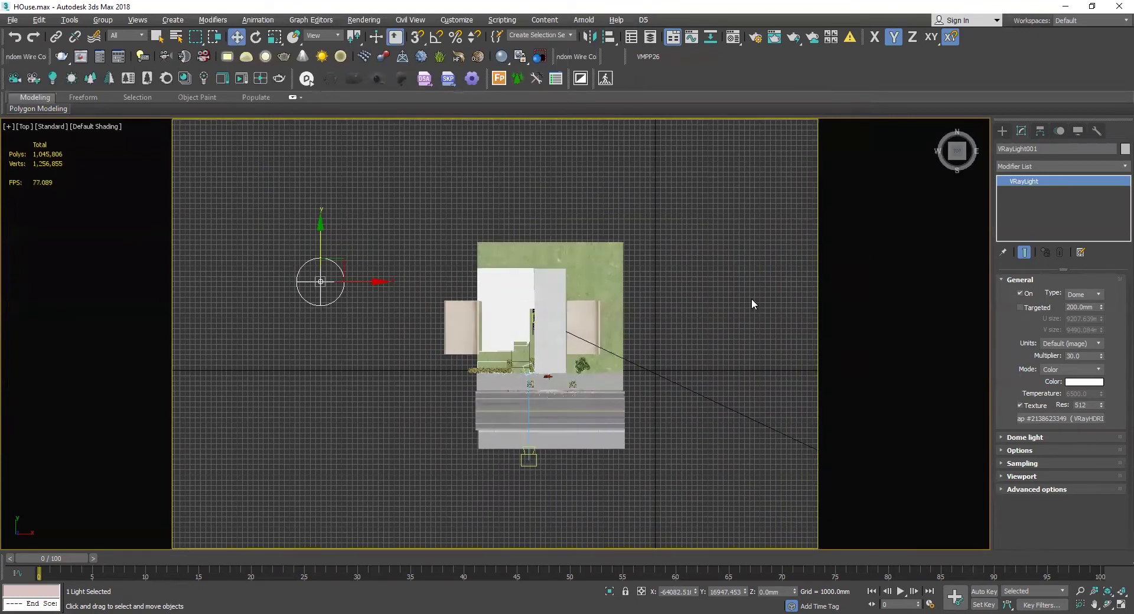
pyautogui.click(751, 300)
pyautogui.press('c')
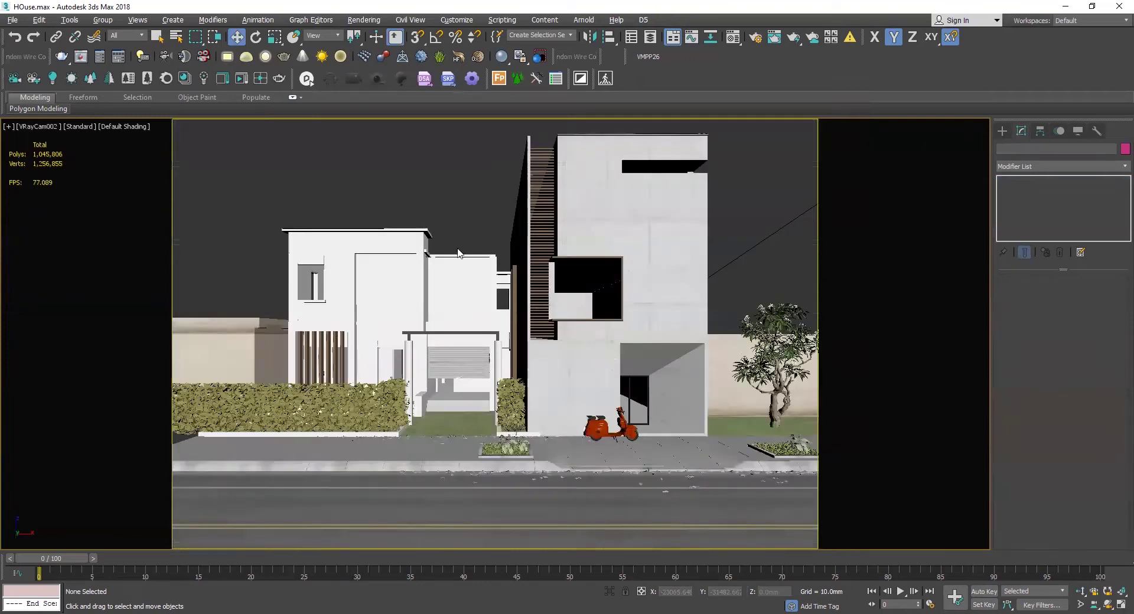
pyautogui.hotkey('shift', 'q')
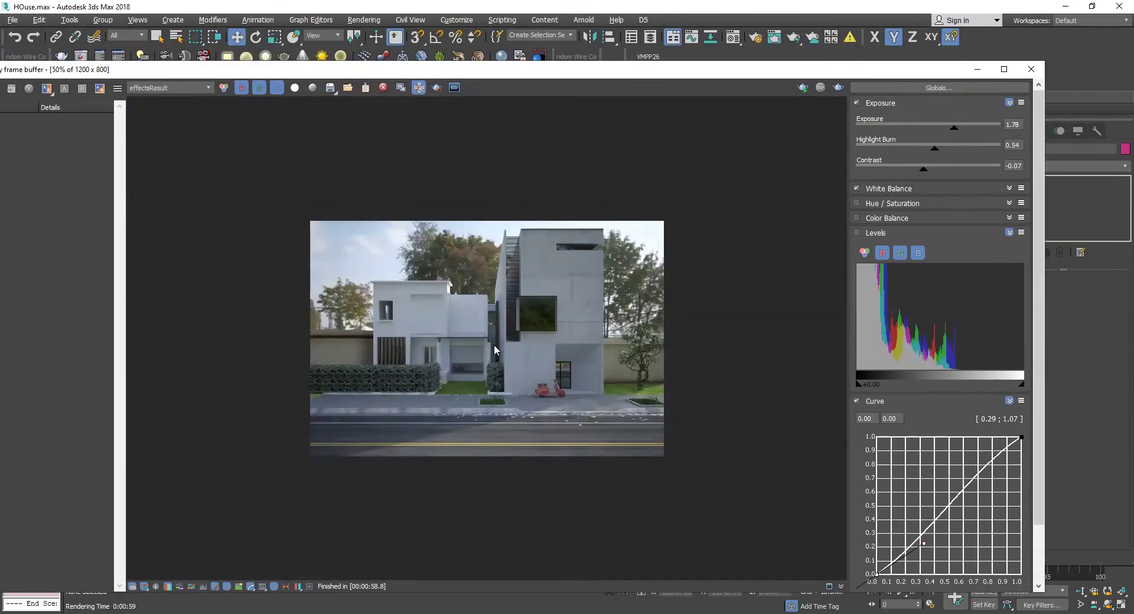
pyautogui.scroll(1, 495, 345)
pyautogui.scroll(-1, 476, 363)
pyautogui.doubleClick(505, 371)
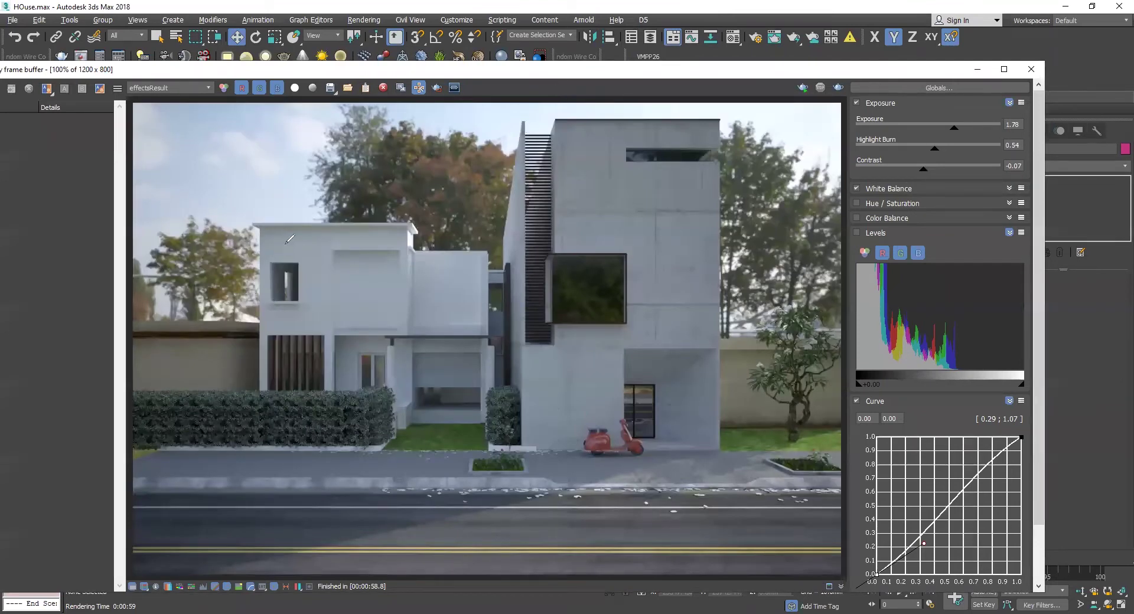
pyautogui.moveTo(644, 379)
pyautogui.mouseDown()
pyautogui.moveTo(598, 298)
pyautogui.moveTo(601, 323)
pyautogui.moveTo(615, 320)
pyautogui.mouseUp()
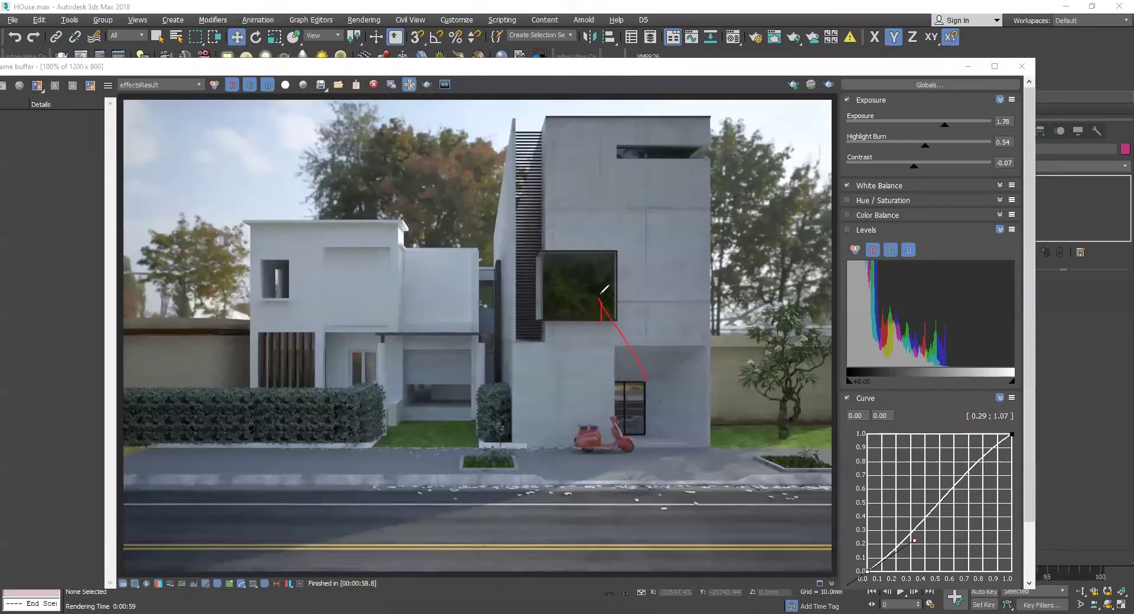
pyautogui.moveTo(689, 187); pyautogui.dragTo(656, 157)
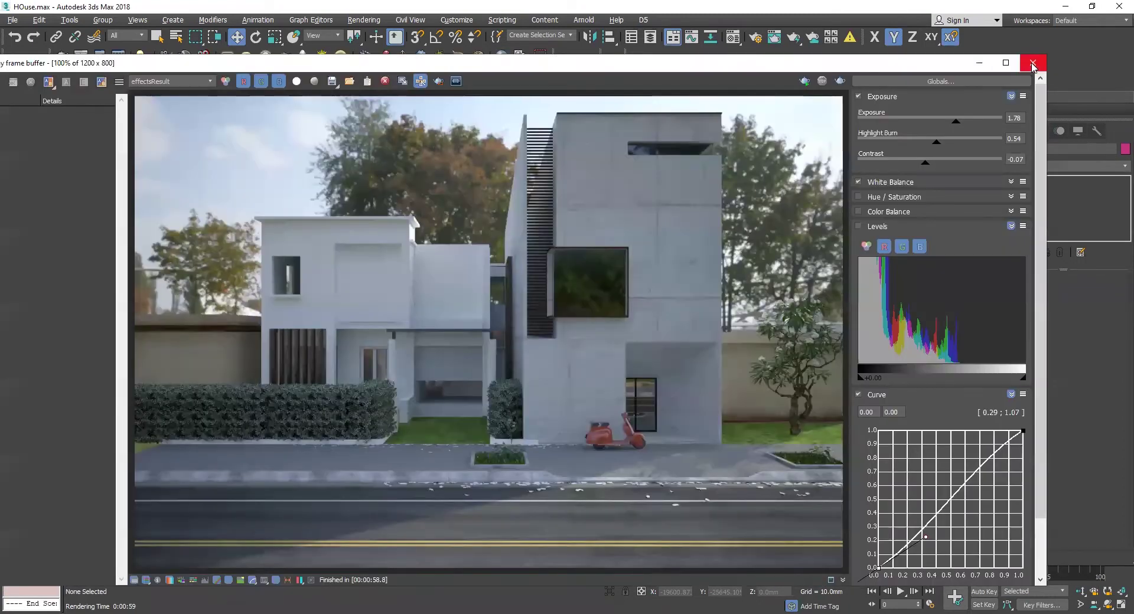
pyautogui.press('Escape')
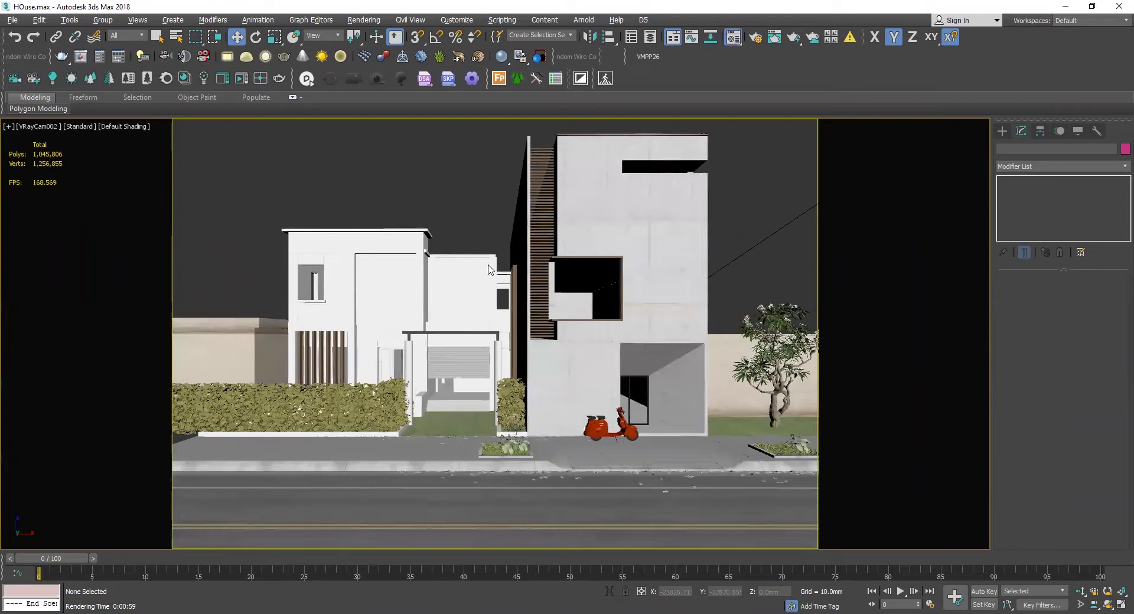
# Place the dome light's VRayHDRI map in a Material Editor slot as an instance.
pyautogui.press('m')
pyautogui.click(476, 290)
pyautogui.press('t')
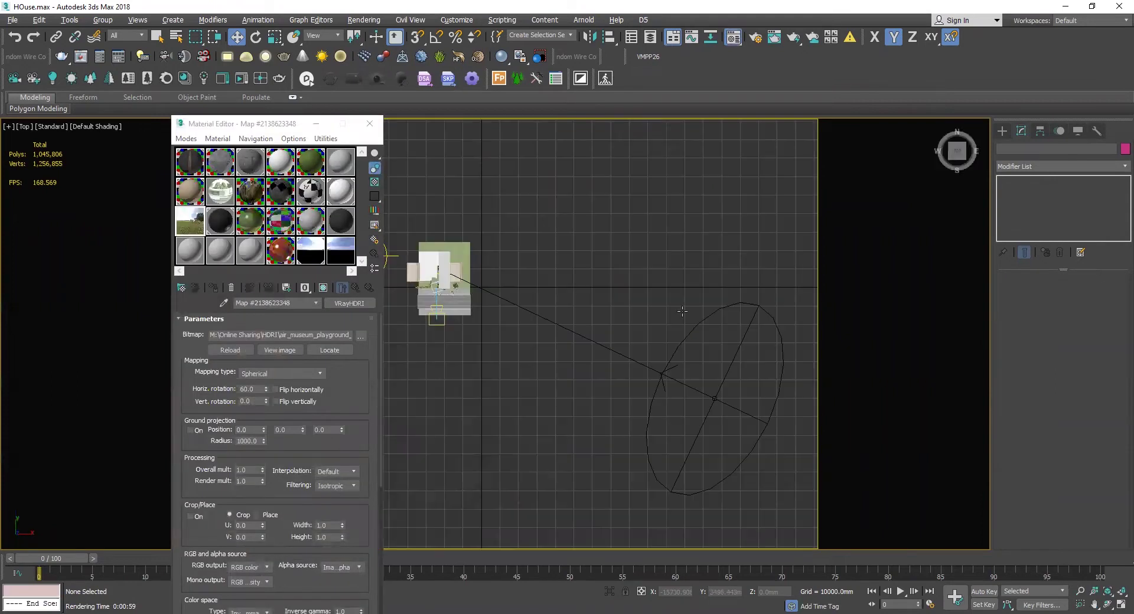
pyautogui.moveTo(449, 279); pyautogui.dragTo(667, 300, button='middle')
pyautogui.scroll(4, 564, 284)
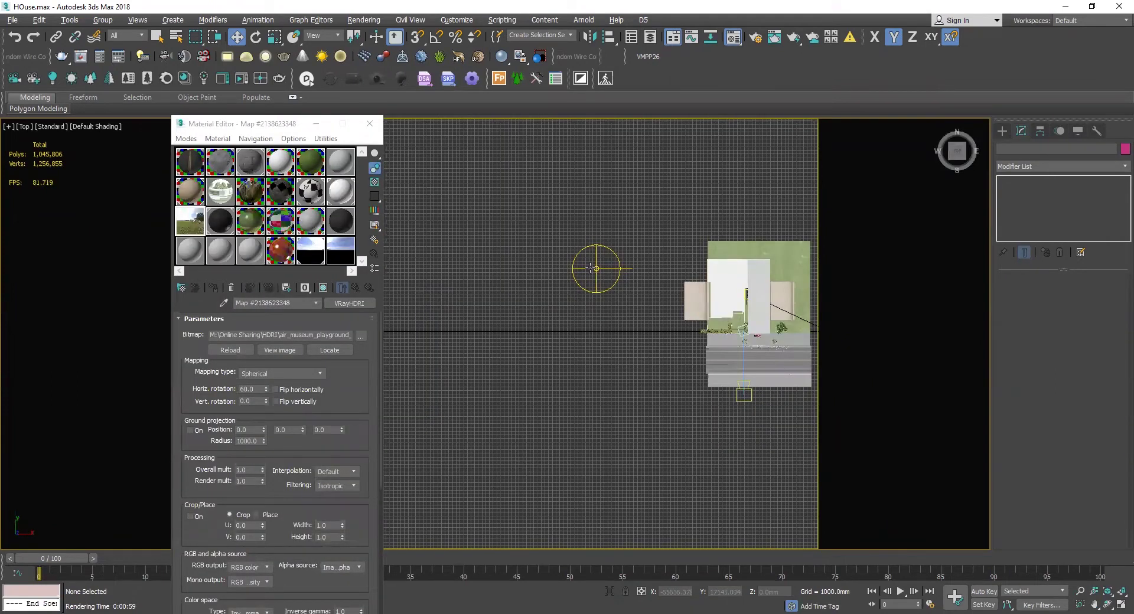
pyautogui.click(590, 268)
pyautogui.moveTo(1069, 424); pyautogui.dragTo(222, 231)
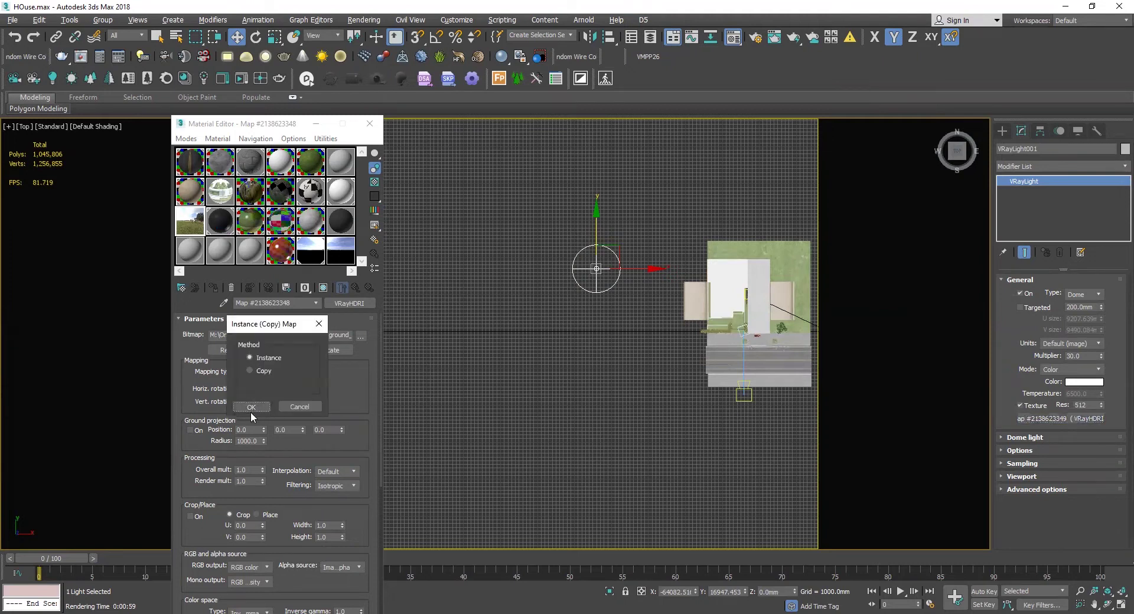
pyautogui.click(251, 408)
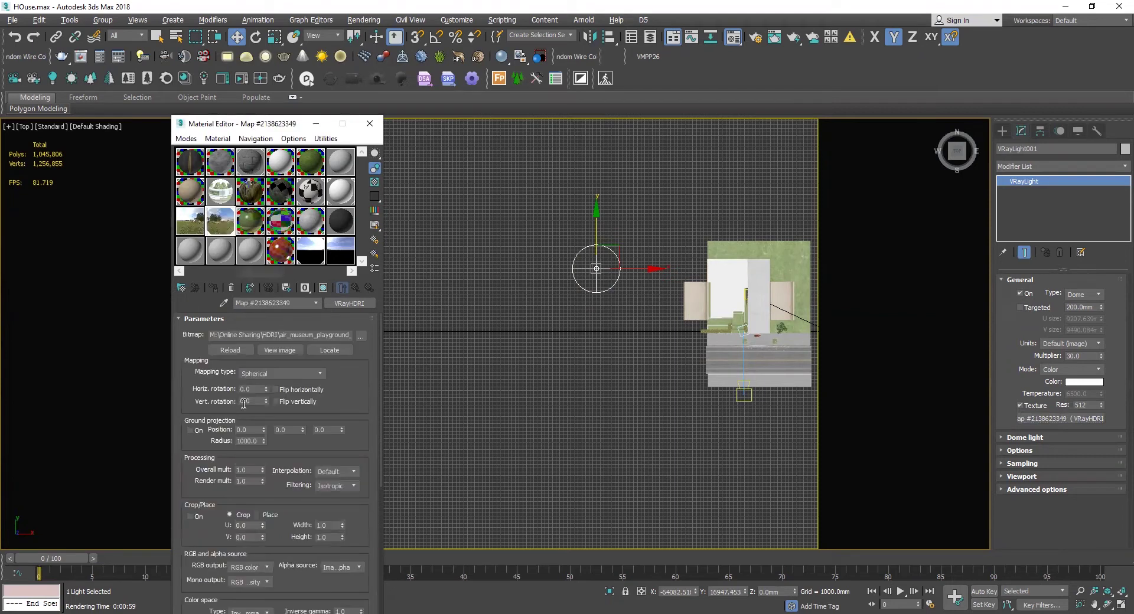
# Set the HDRI map's horizontal rotation to 60.
pyautogui.doubleClick(254, 389)
pyautogui.write('60.')
pyautogui.press('Return')
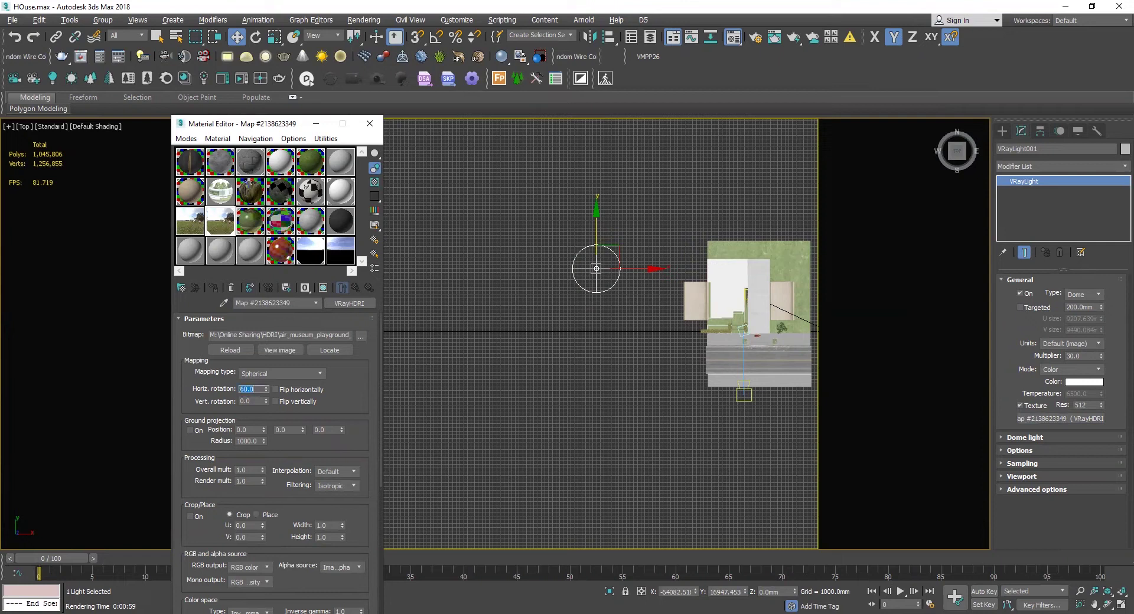
# Render the camera view again and check the sky and the sunlight falling on the house.
pyautogui.click(494, 317)
pyautogui.press('c')
pyautogui.click(82, 59)
pyautogui.click(818, 88)
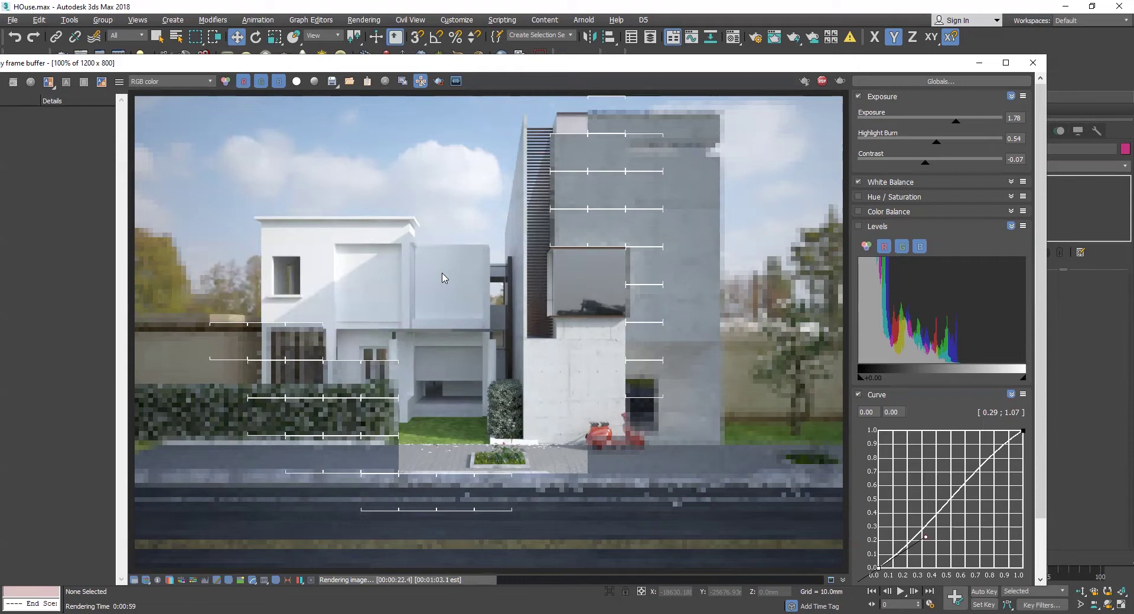
pyautogui.scroll(-2, 508, 319)
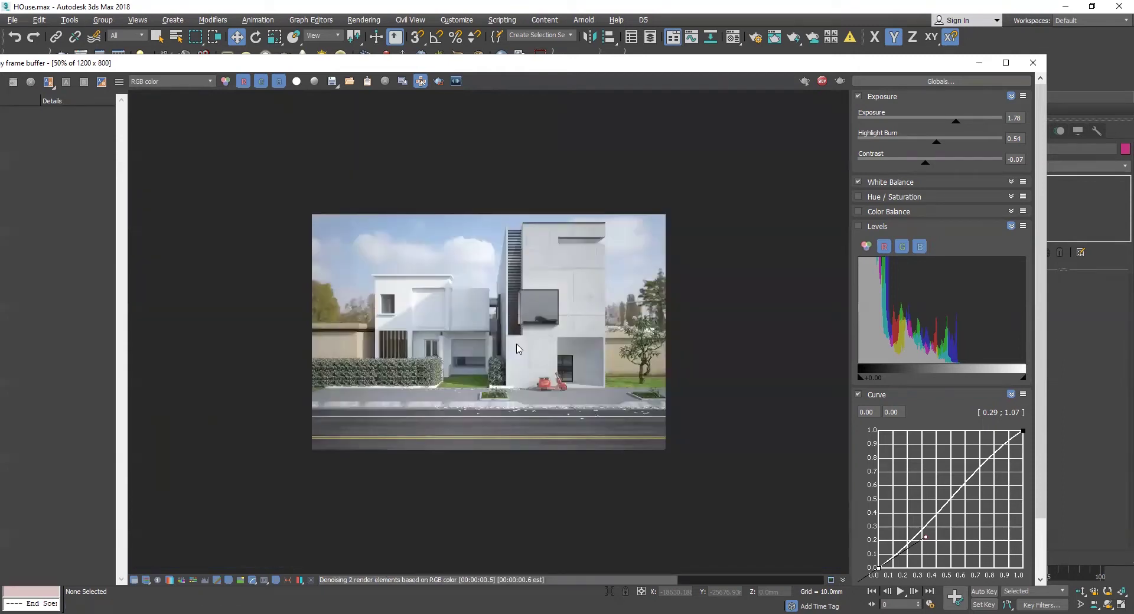
pyautogui.scroll(1, 450, 295)
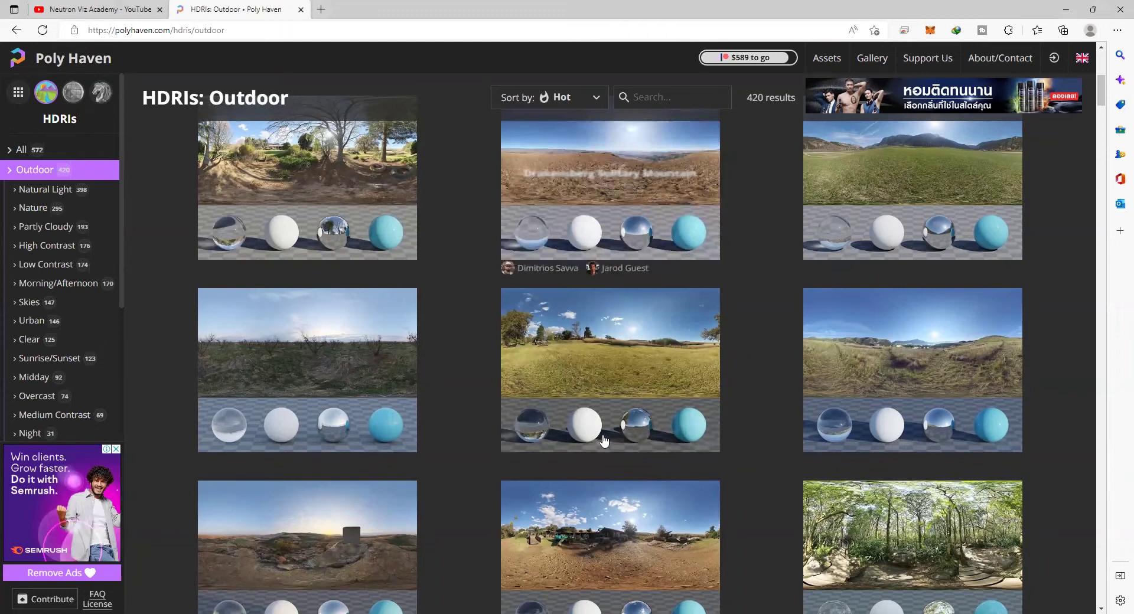
# Switch to Poly Haven in the browser and look through the outdoor HDRI collection.
pyautogui.scroll(-5, 670, 363)
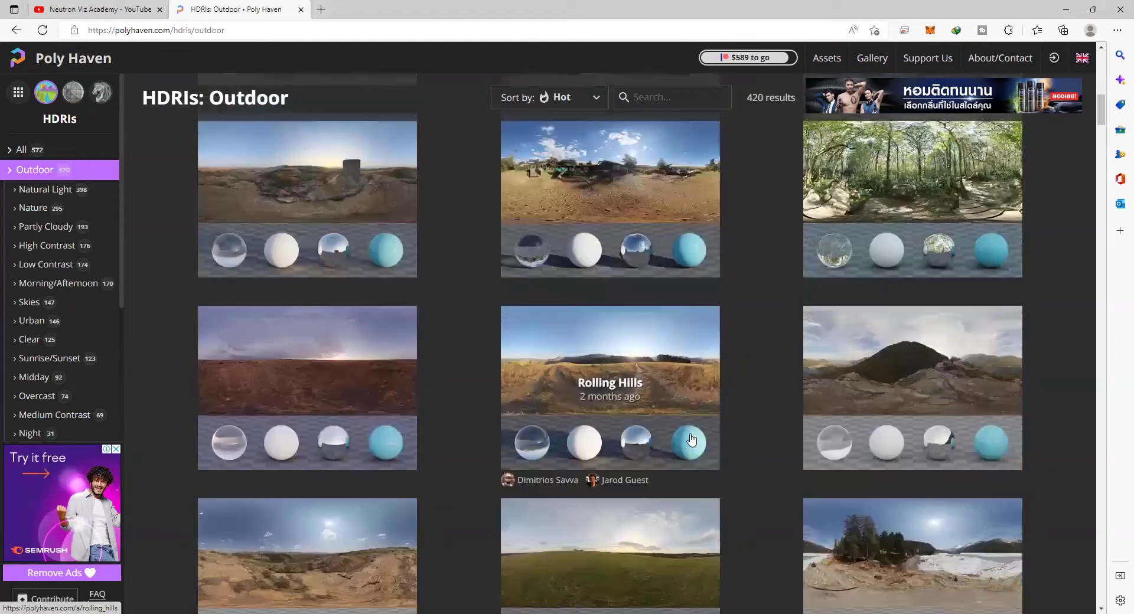
pyautogui.scroll(-8, 720, 466)
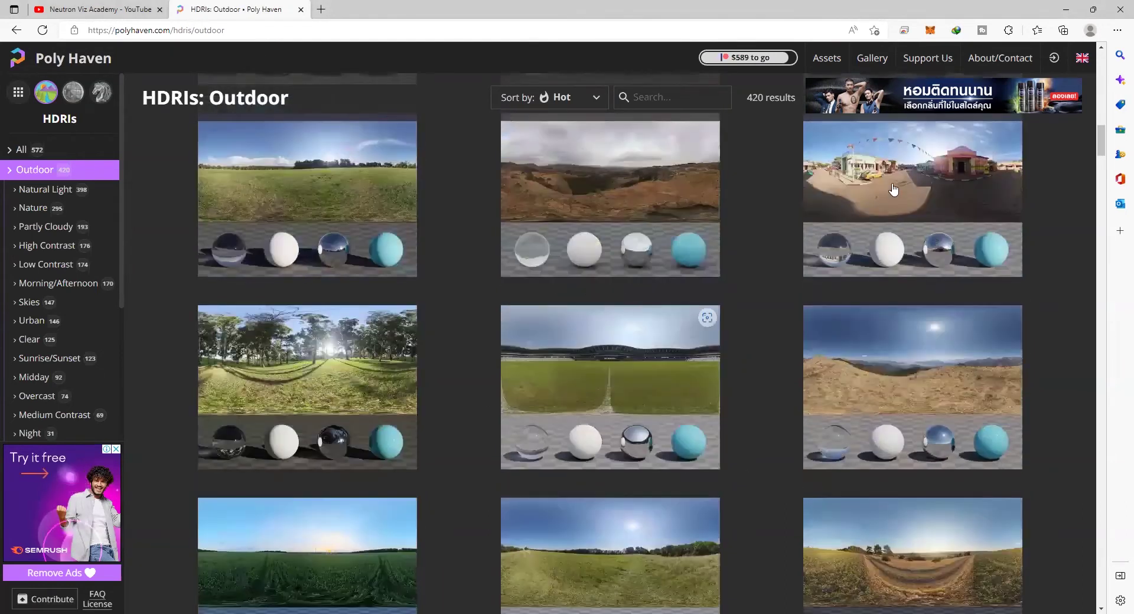
pyautogui.scroll(-3, 445, 380)
pyautogui.scroll(-2, 353, 279)
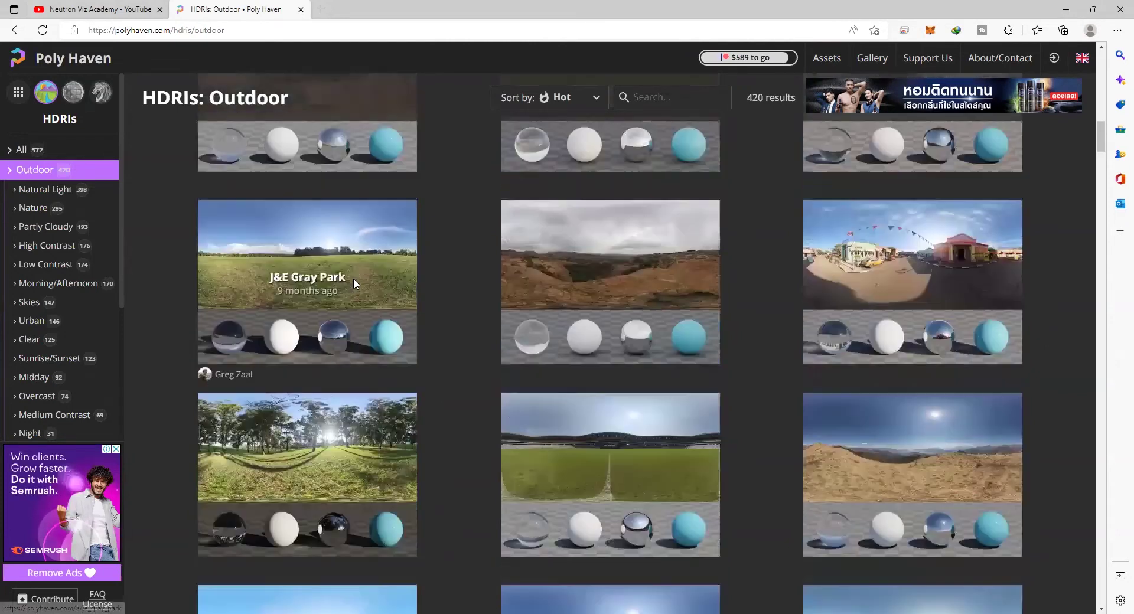
pyautogui.click(480, 213)
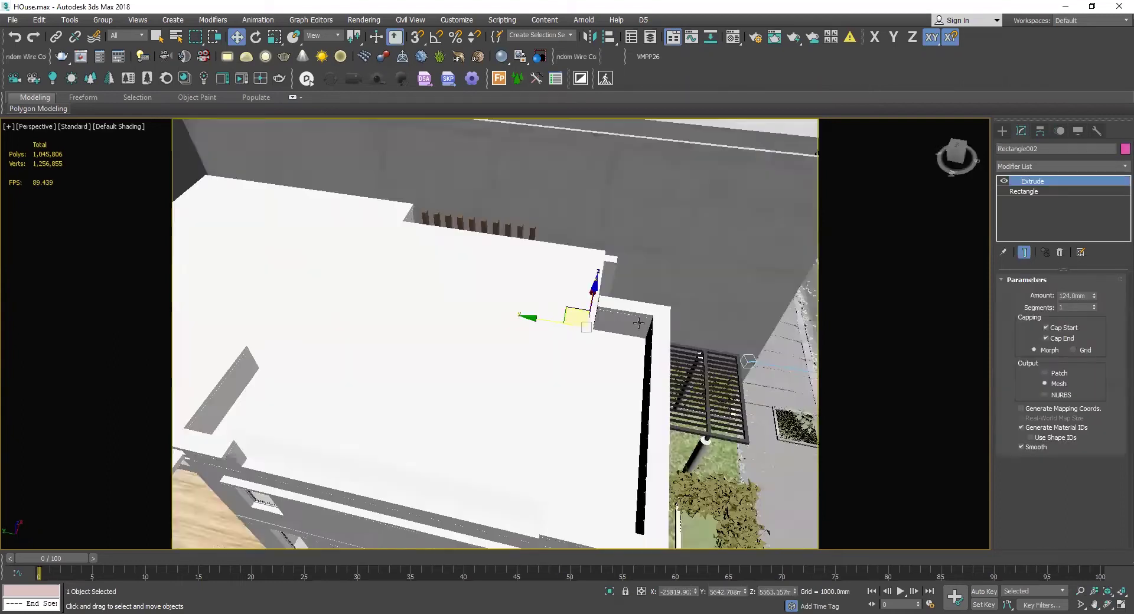
# Return to the house scene in 3ds Max and run a test render.
pyautogui.scroll(-5, 591, 324)
pyautogui.hotkey('shift', 'q')
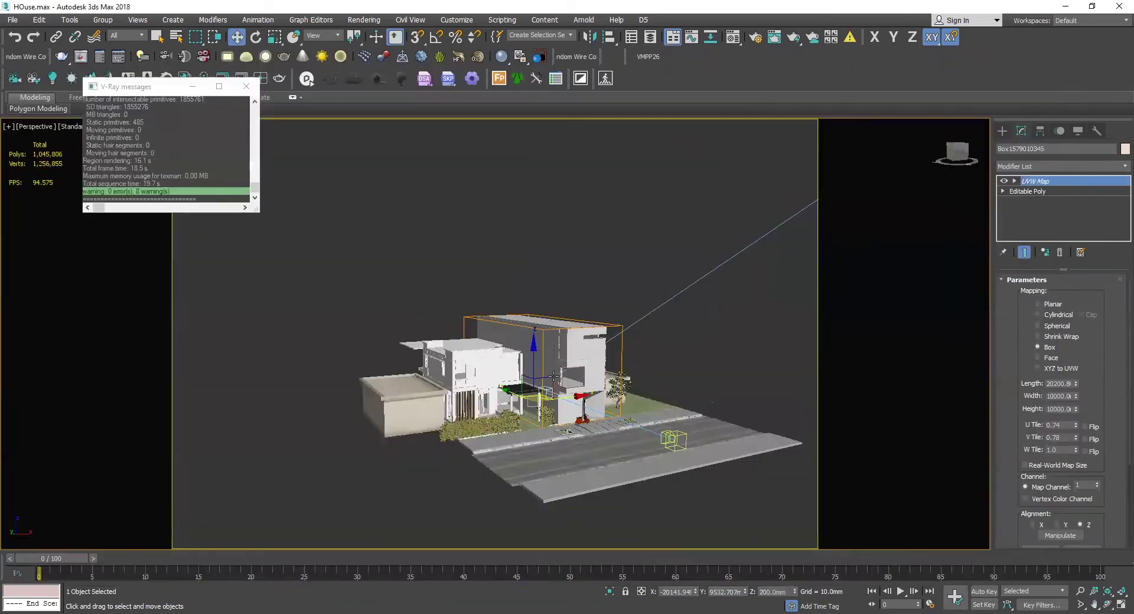
# Draw a long rectangle spline on the ground behind the house, spanning wider than the plot.
pyautogui.keyDown('alt'); pyautogui.moveTo(553, 376); pyautogui.dragTo(637, 329, button='middle'); pyautogui.keyUp('alt')
pyautogui.click(1002, 131)
pyautogui.click(1016, 148)
pyautogui.click(1073, 214)
pyautogui.keyDown('alt'); pyautogui.moveTo(573, 322); pyautogui.dragTo(648, 283, button='middle'); pyautogui.keyUp('alt')
pyautogui.moveTo(370, 241); pyautogui.dragTo(454, 490)
pyautogui.keyDown('alt'); pyautogui.moveTo(477, 349); pyautogui.dragTo(450, 319, button='middle'); pyautogui.keyUp('alt')
pyautogui.moveTo(420, 349); pyautogui.dragTo(442, 263, button='middle')
pyautogui.scroll(4, 441, 261)
# Convert the rectangle behind the house to an Editable Spline.
pyautogui.press('w')
pyautogui.rightClick(472, 275)
pyautogui.moveTo(520, 387)
pyautogui.click(637, 387)
# Create a Forest Pro object in Generate mode using the rectangle spline as the scattering area.
pyautogui.scroll(-5, 473, 260)
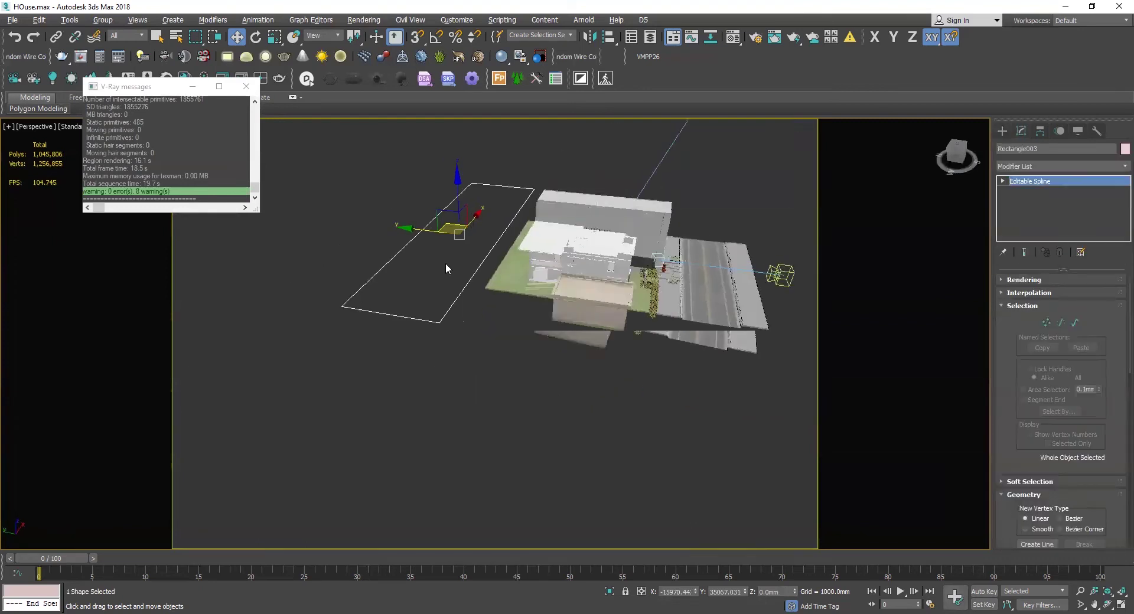
pyautogui.scroll(4, 474, 260)
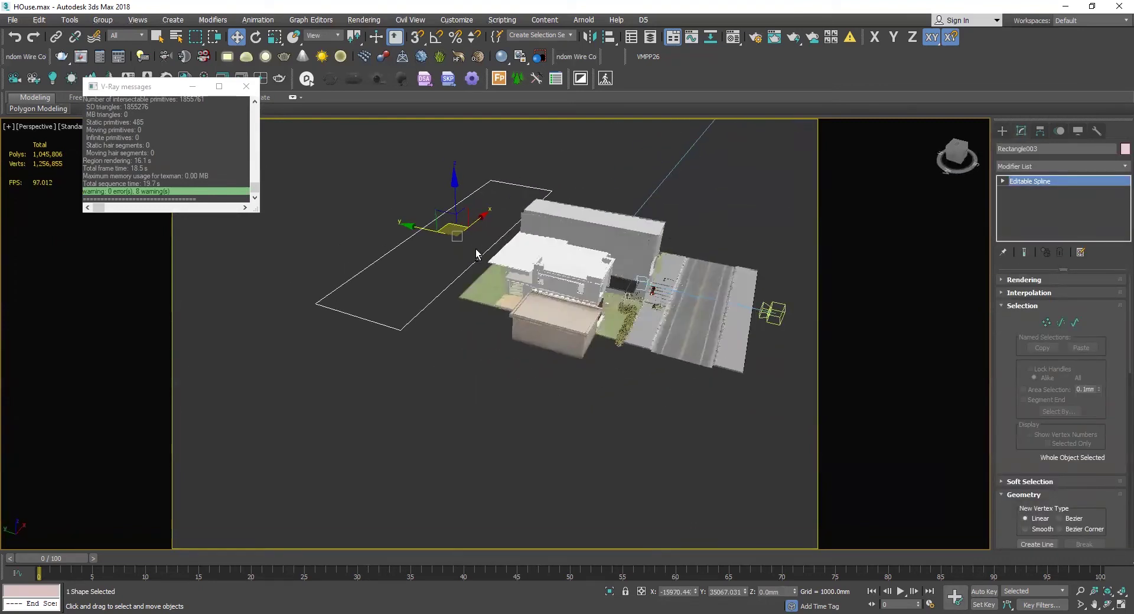
pyautogui.click(500, 78)
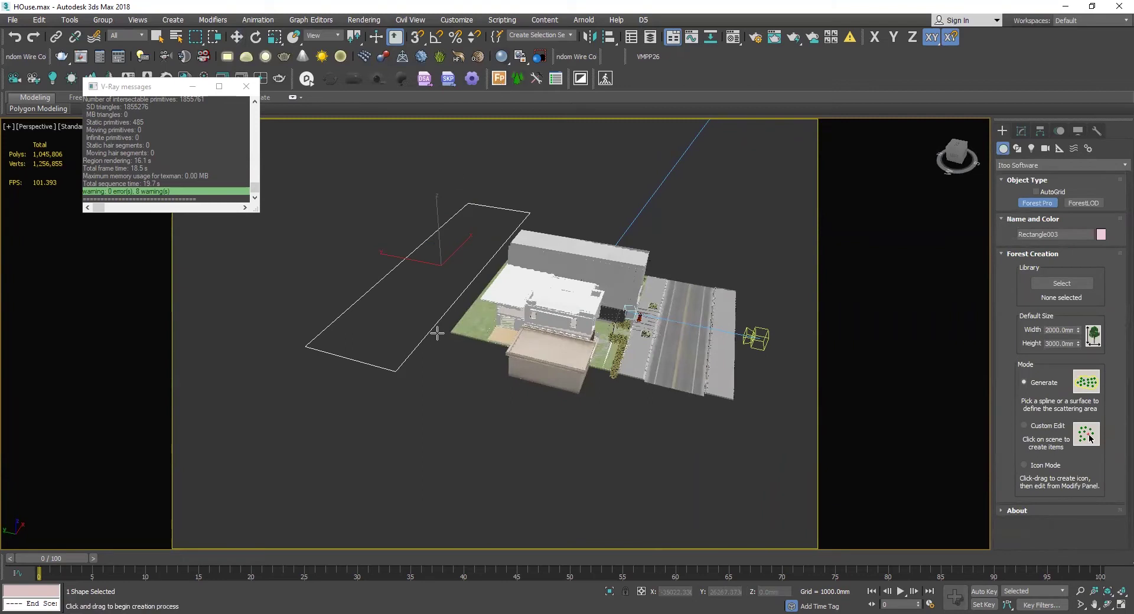
pyautogui.scroll(3, 440, 354)
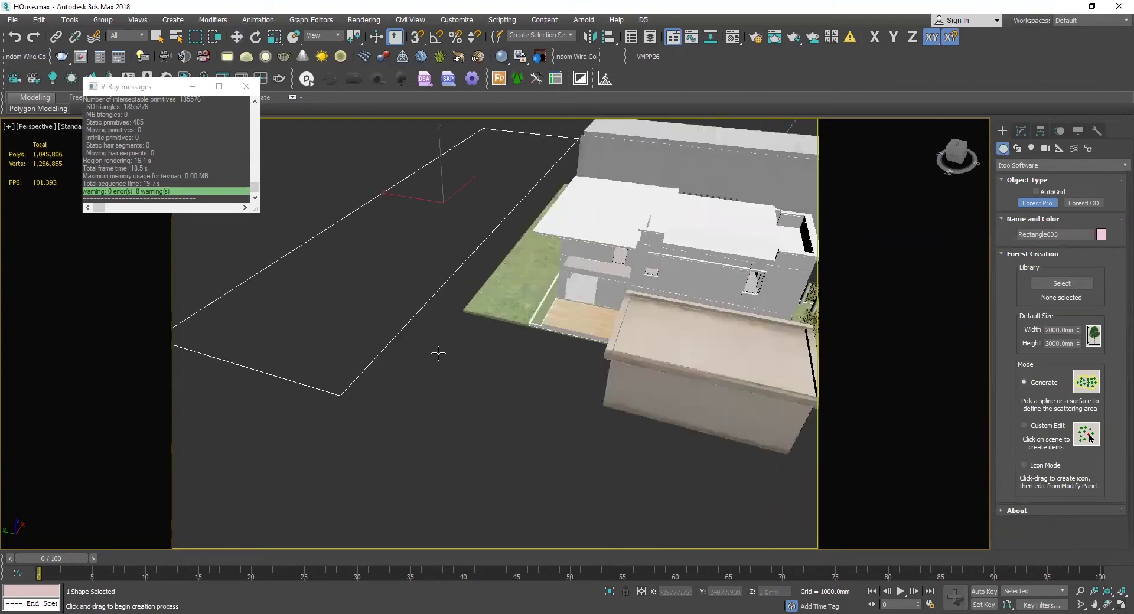
pyautogui.click(414, 317)
pyautogui.scroll(-4, 467, 283)
pyautogui.scroll(2, 438, 236)
pyautogui.keyDown('alt'); pyautogui.moveTo(437, 237); pyautogui.dragTo(442, 273, button='middle'); pyautogui.keyUp('alt')
# Import Date Palm, Holm Oak and the green Maple from the 2D Trees library into the Forest object's geometry.
pyautogui.click(1021, 131)
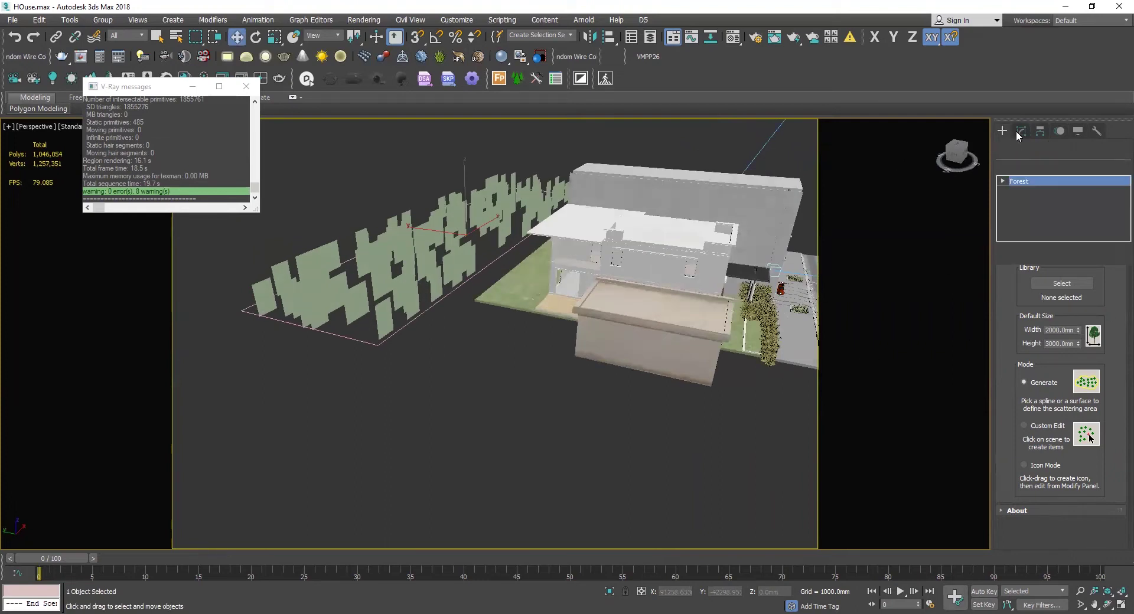
pyautogui.click(1015, 293)
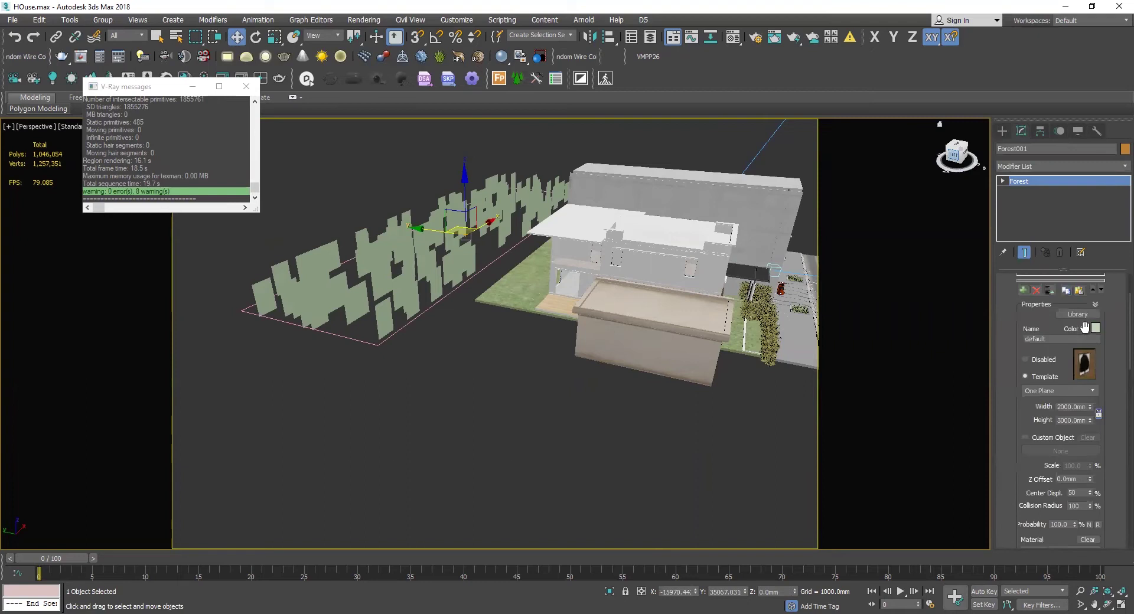
pyautogui.moveTo(1035, 319); pyautogui.dragTo(1030, 438)
pyautogui.click(1077, 393)
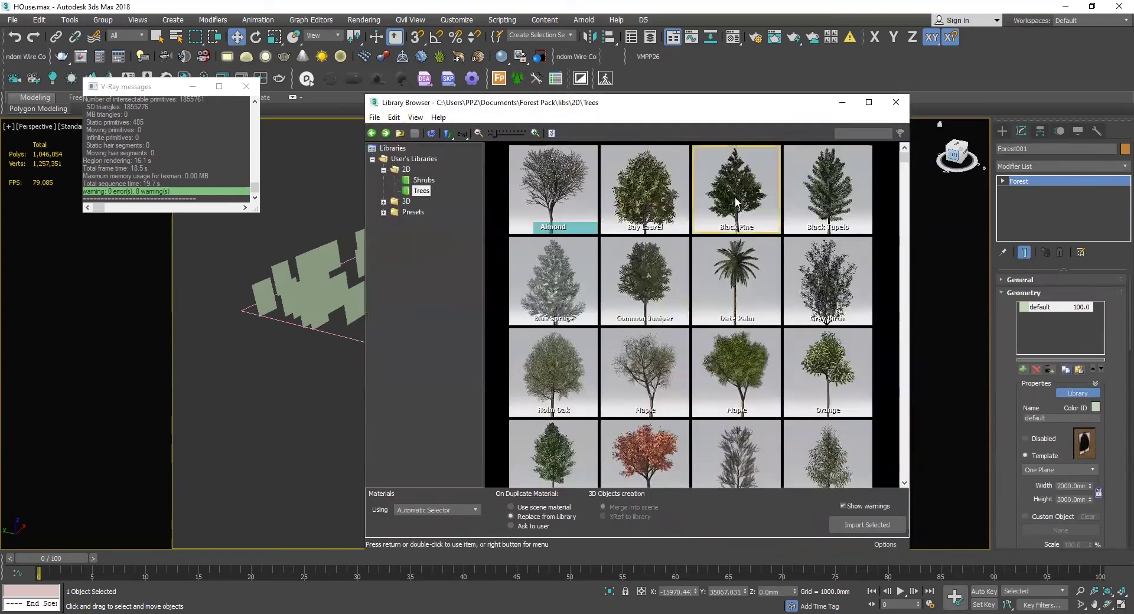
pyautogui.keyDown('ctrl'); pyautogui.click(745, 388); pyautogui.keyUp('ctrl')
pyautogui.keyDown('ctrl'); pyautogui.click(555, 378); pyautogui.keyUp('ctrl')
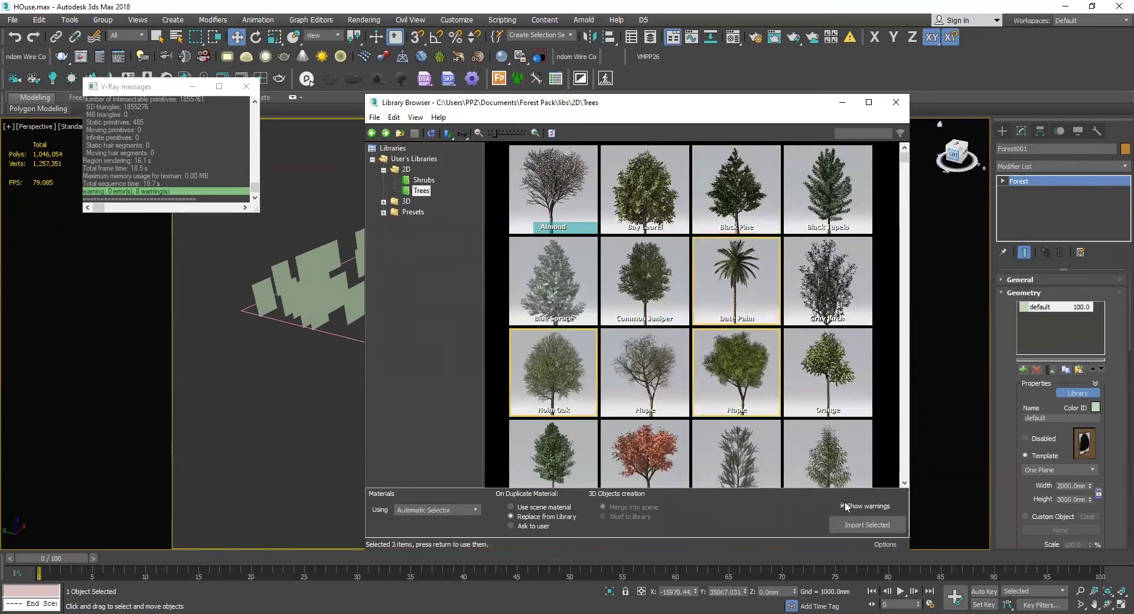
pyautogui.click(869, 526)
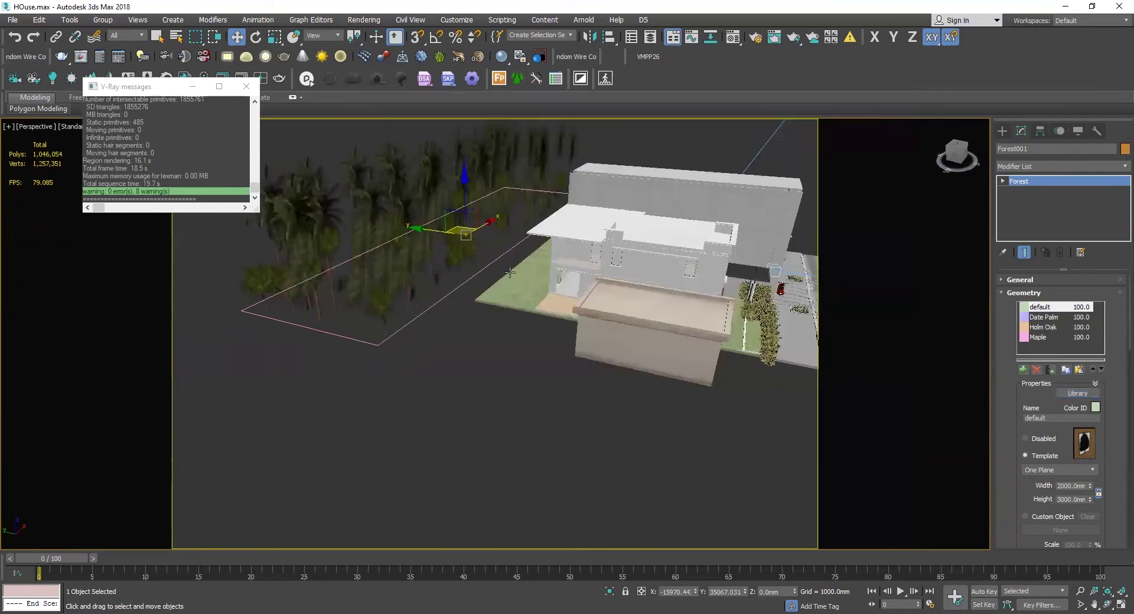
# Remove the default item from the Forest object's geometry list.
pyautogui.moveTo(509, 273)
pyautogui.keyDown('alt'); pyautogui.mouseDown(button='middle')
pyautogui.moveTo(511, 304)
pyautogui.moveTo(484, 286)
pyautogui.moveTo(501, 271)
pyautogui.mouseUp(button='middle'); pyautogui.keyUp('alt')
pyautogui.moveTo(501, 271); pyautogui.dragTo(407, 283, button='middle')
pyautogui.click(384, 265)
pyautogui.click(426, 271)
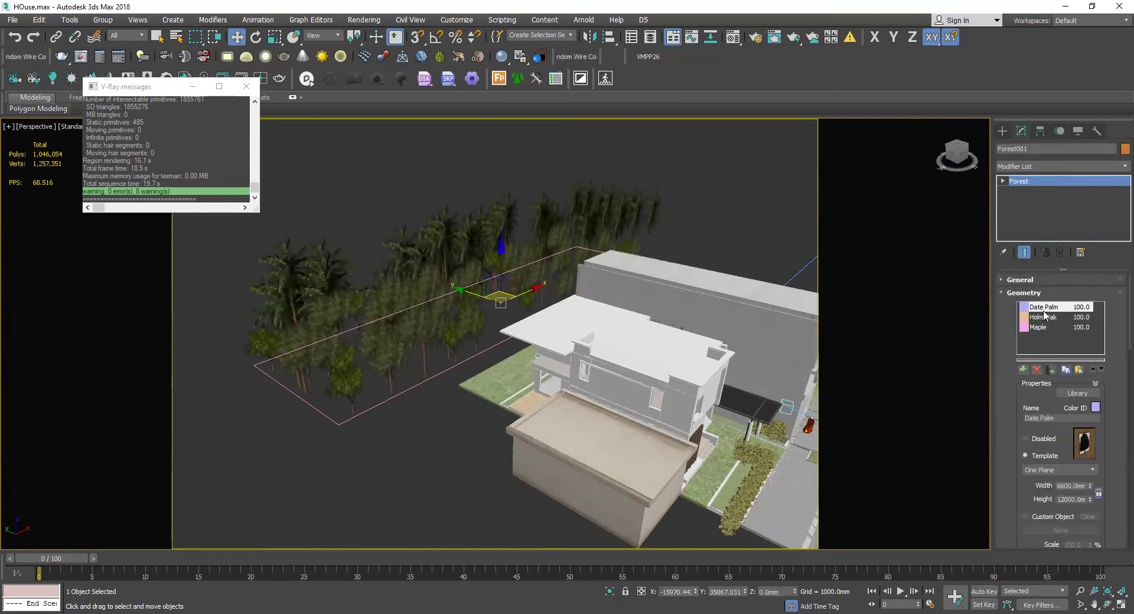
# Change the Date Palm's template geometry to multiple crossing planes.
pyautogui.scroll(-1, 1039, 414)
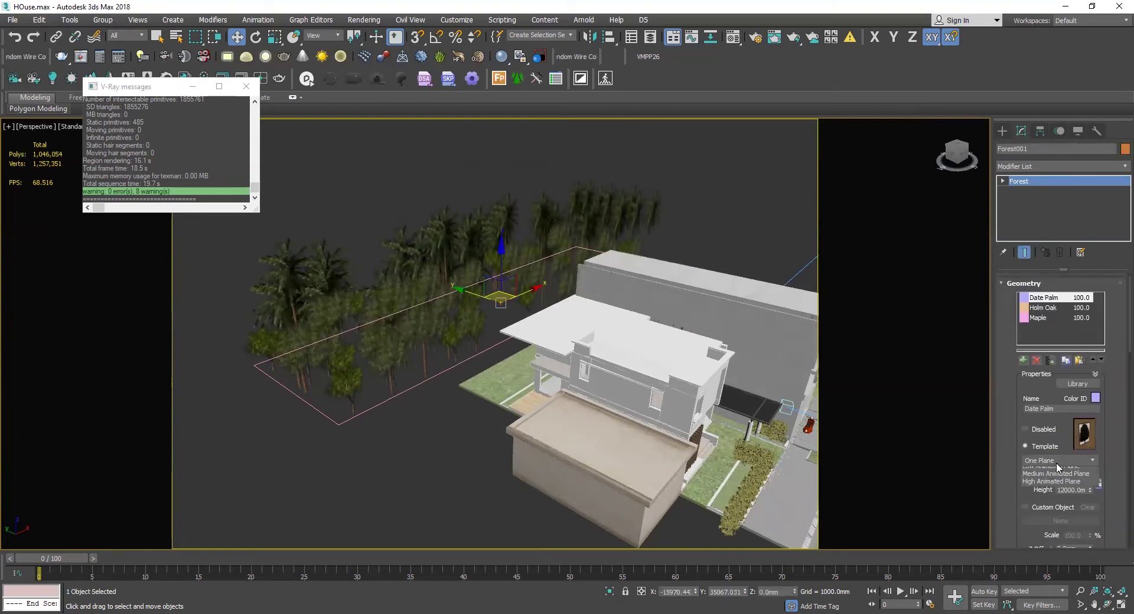
pyautogui.click(1092, 461)
pyautogui.keyDown('alt'); pyautogui.moveTo(486, 294); pyautogui.dragTo(495, 342, button='middle'); pyautogui.keyUp('alt')
pyautogui.moveTo(509, 305)
pyautogui.keyDown('alt'); pyautogui.mouseDown(button='middle')
pyautogui.moveTo(519, 311)
pyautogui.moveTo(511, 250)
pyautogui.moveTo(509, 295)
pyautogui.mouseUp(button='middle'); pyautogui.keyUp('alt')
# Set the Holm Oak's template geometry to Four Planes.
pyautogui.click(1057, 307)
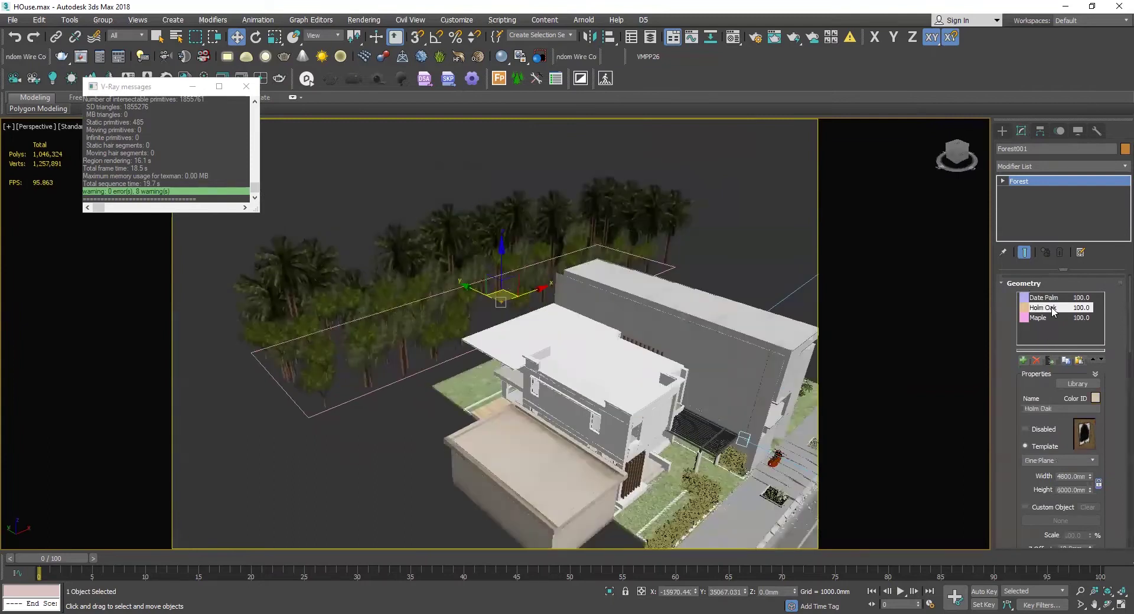
pyautogui.click(1043, 460)
pyautogui.click(1055, 486)
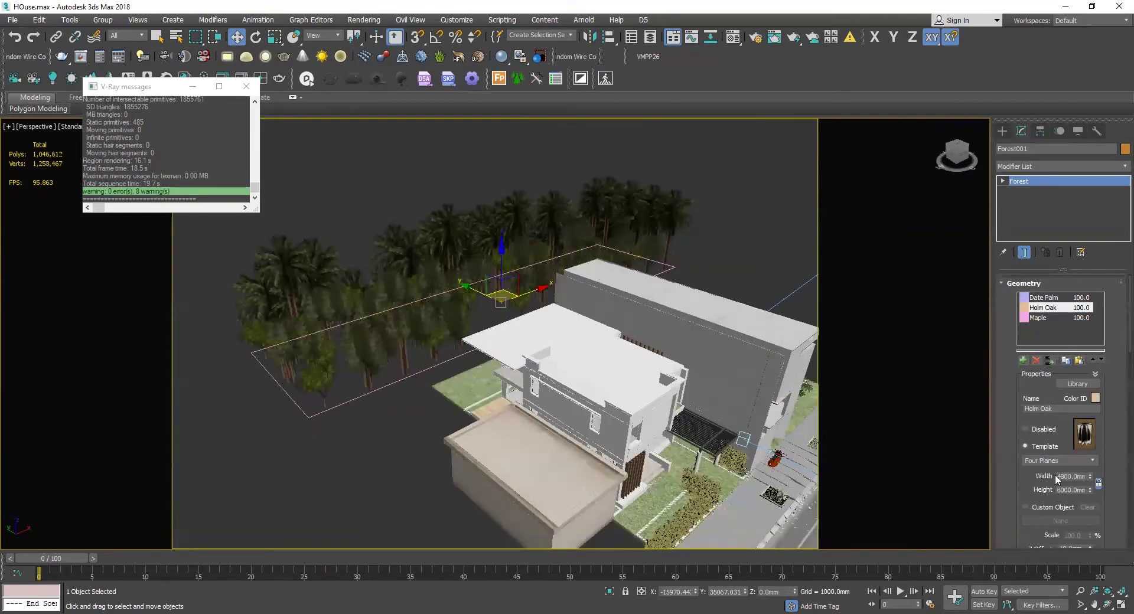
# Set the Maple's template geometry to Four Planes.
pyautogui.click(1045, 318)
pyautogui.scroll(-2, 1003, 395)
pyautogui.click(1057, 426)
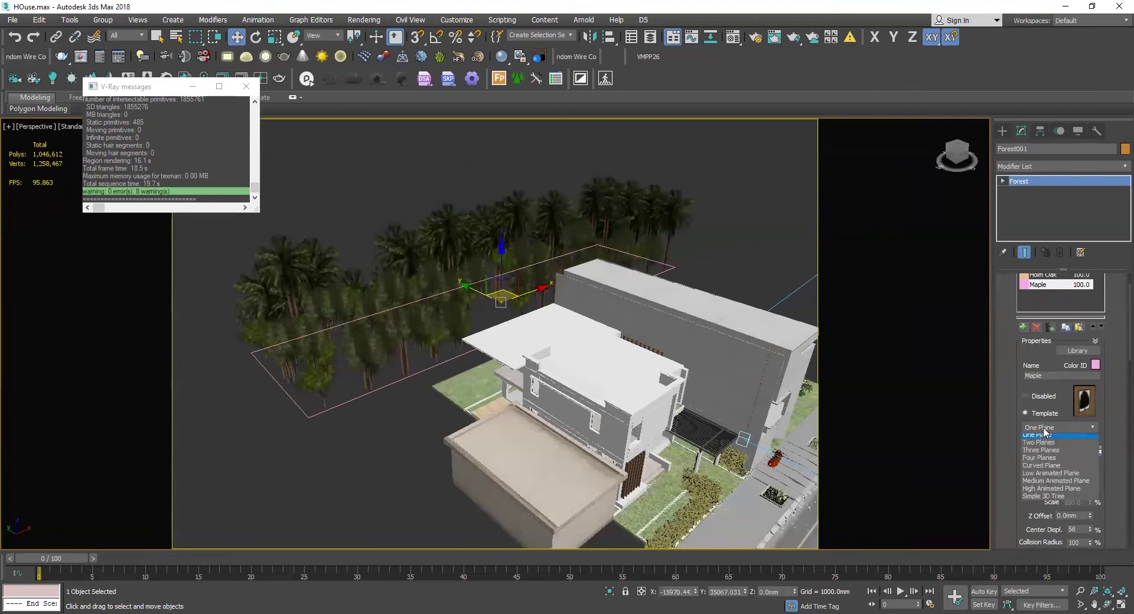
pyautogui.click(1039, 462)
pyautogui.keyDown('alt'); pyautogui.moveTo(514, 335); pyautogui.dragTo(417, 286, button='middle'); pyautogui.keyUp('alt')
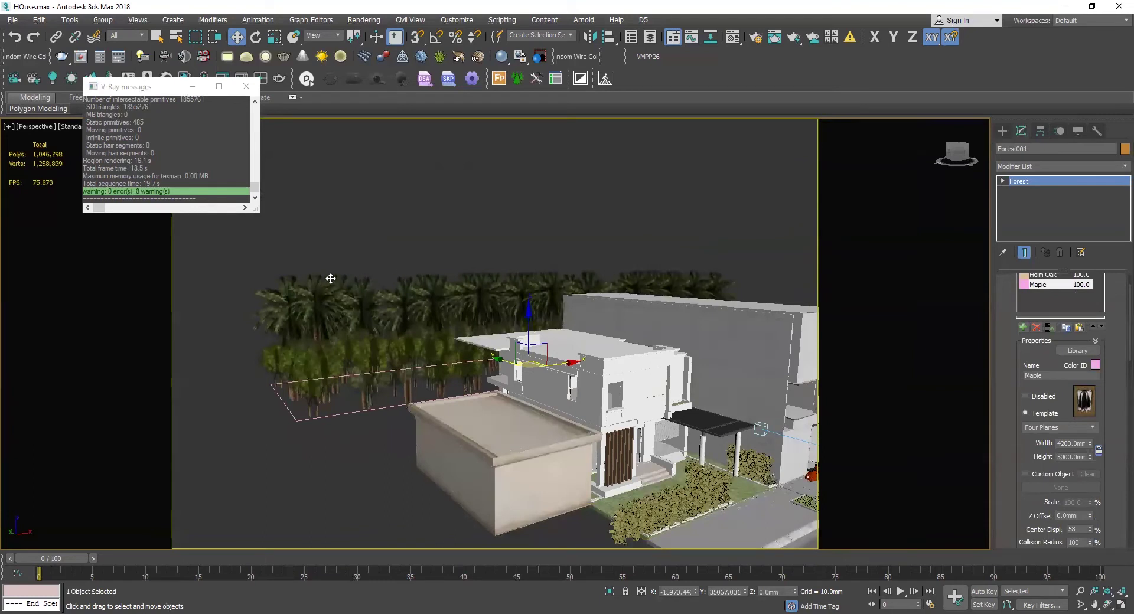
# Enable random translation, rotation and scale in the Forest object's transform settings and check the trees through the camera.
pyautogui.scroll(2, 1003, 338)
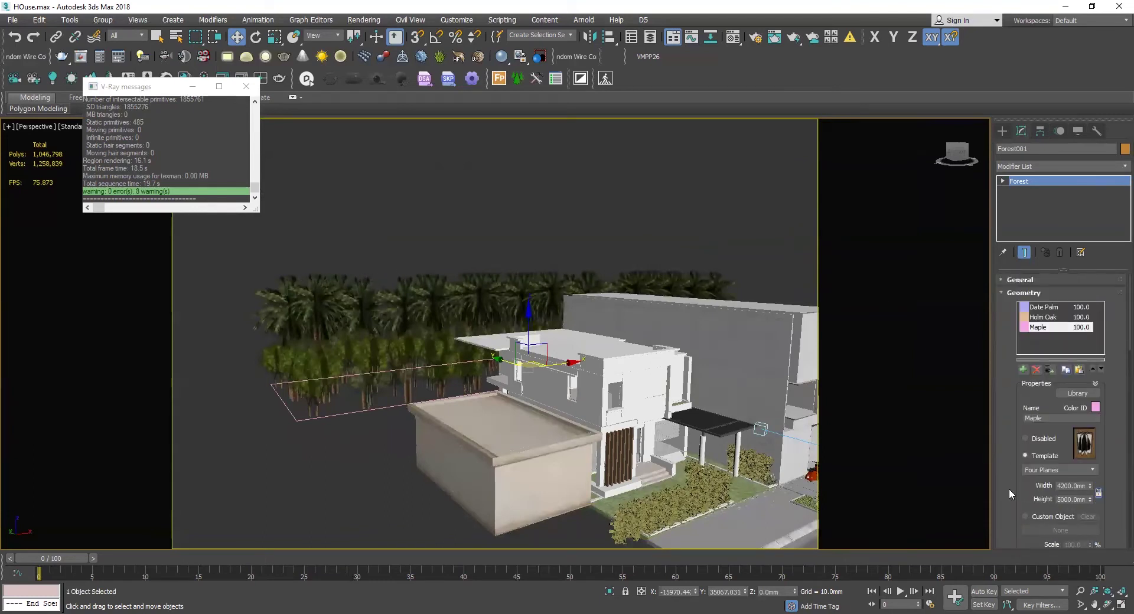
pyautogui.click(1007, 293)
pyautogui.click(1003, 396)
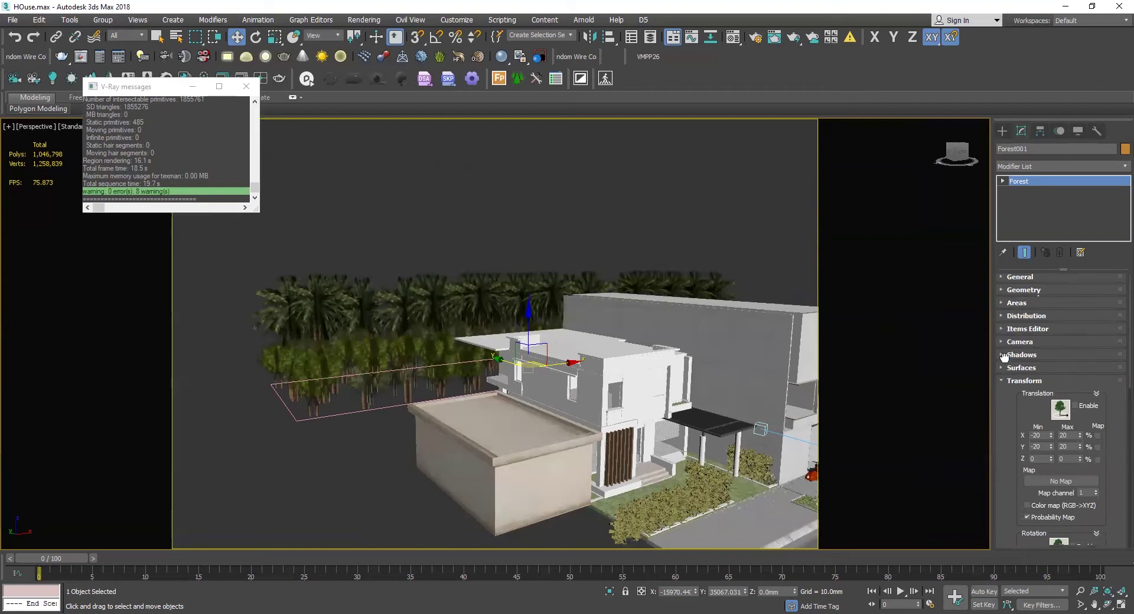
pyautogui.scroll(-3, 1062, 341)
pyautogui.moveTo(1023, 347); pyautogui.dragTo(1023, 342)
pyautogui.click(1084, 345)
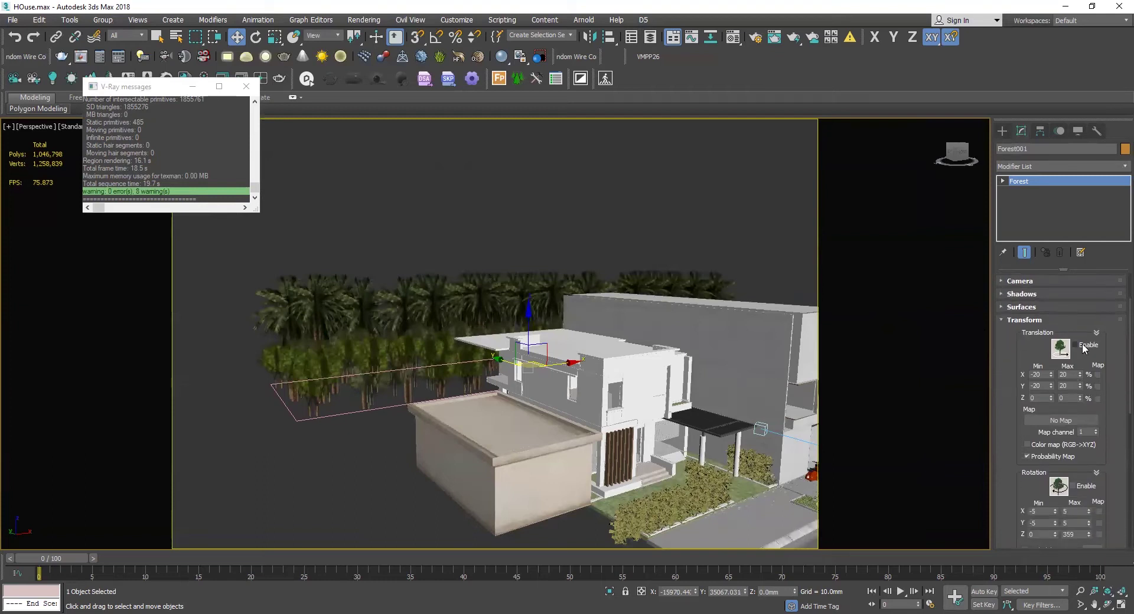
pyautogui.scroll(-3, 1112, 403)
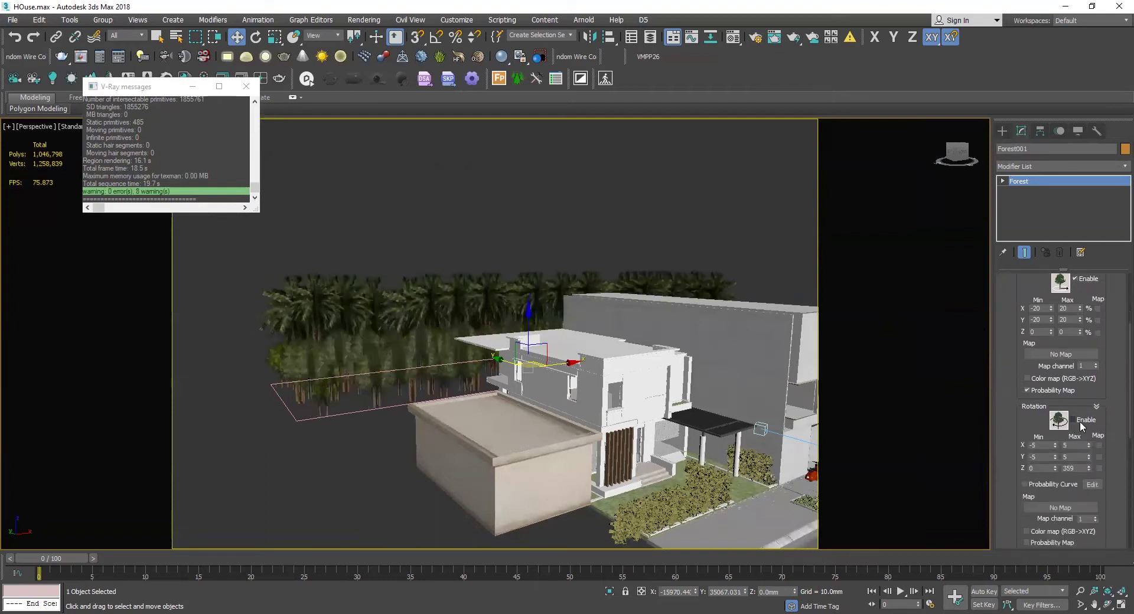
pyautogui.click(1074, 420)
pyautogui.scroll(-3, 1063, 449)
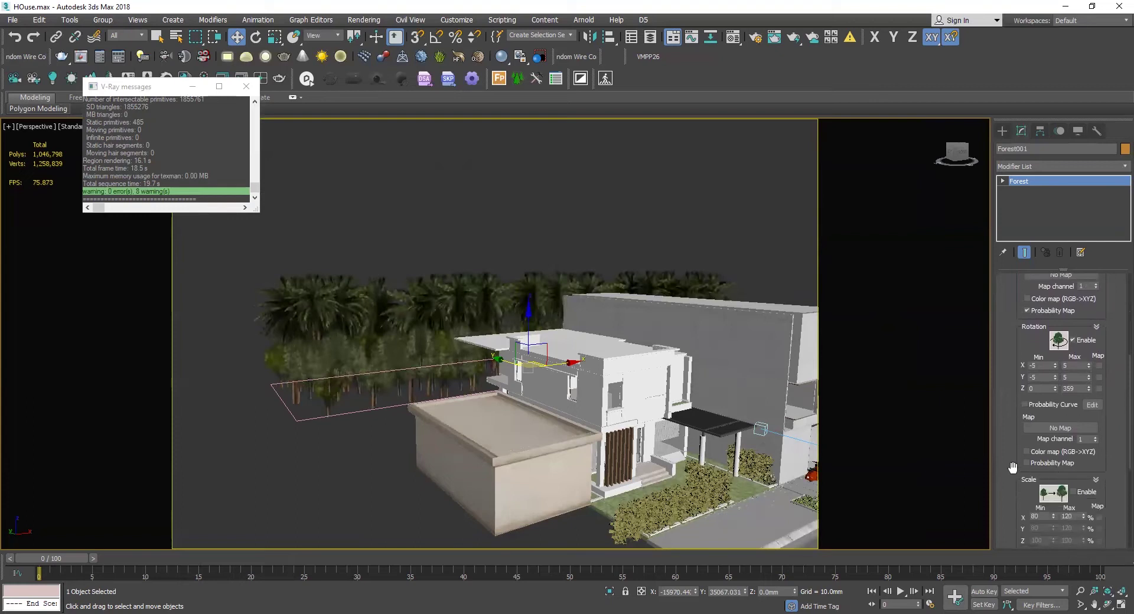
pyautogui.scroll(-2, 1057, 464)
pyautogui.click(1073, 451)
pyautogui.keyDown('alt'); pyautogui.moveTo(420, 272); pyautogui.dragTo(392, 280, button='middle'); pyautogui.keyUp('alt')
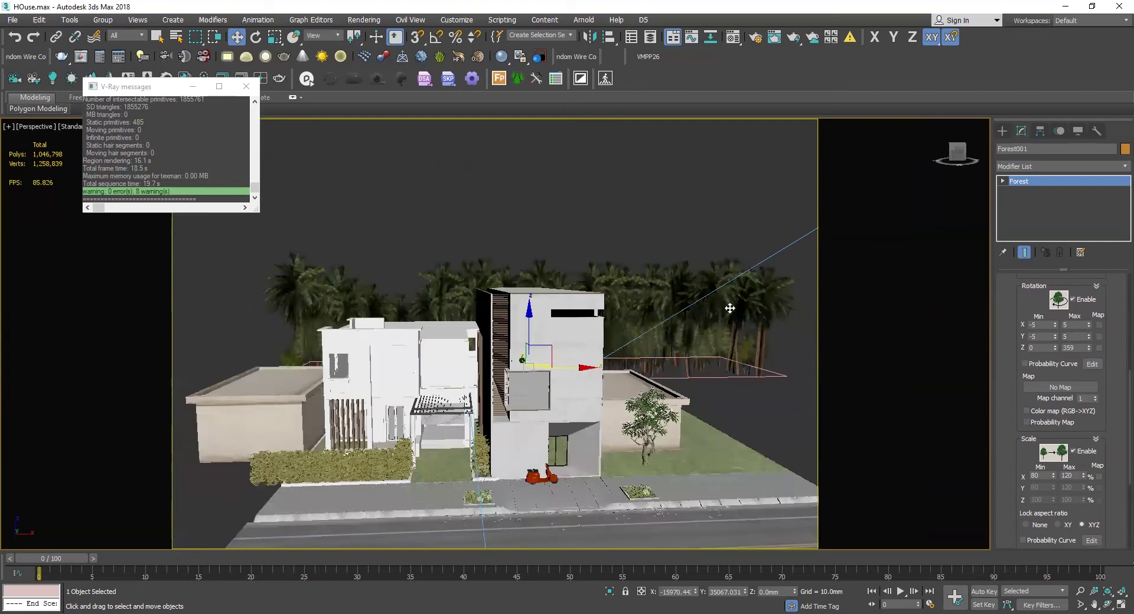
pyautogui.press('c')
pyautogui.hotkey('shift', 'z')
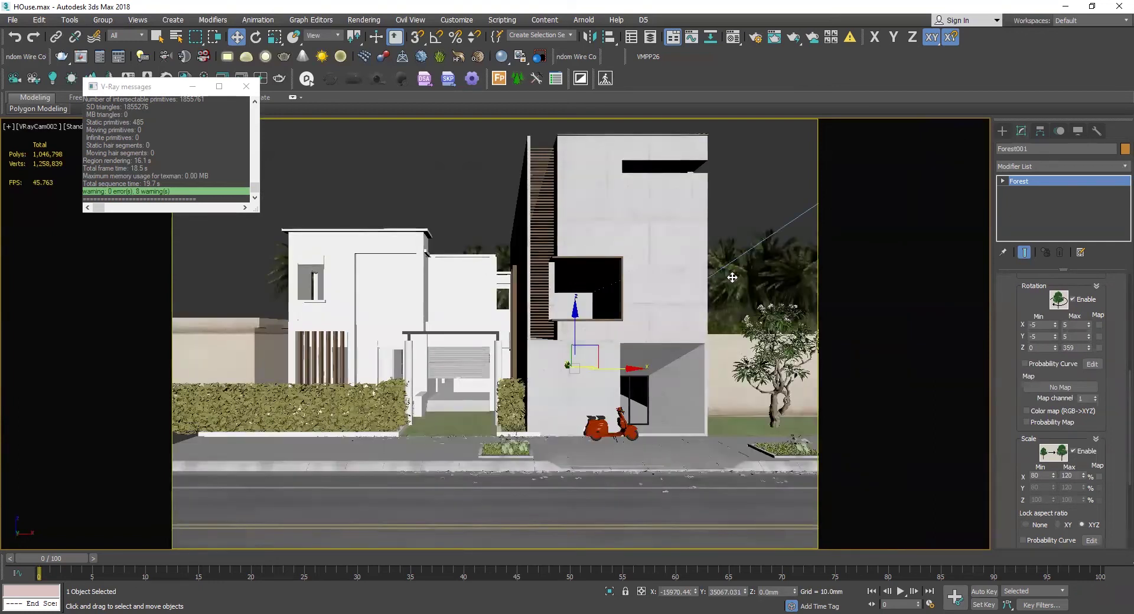
# Shift the forest's boundary rectangle sideways along the X axis behind the houses.
pyautogui.keyDown('alt'); pyautogui.moveTo(248, 270); pyautogui.dragTo(440, 365, button='middle'); pyautogui.keyUp('alt')
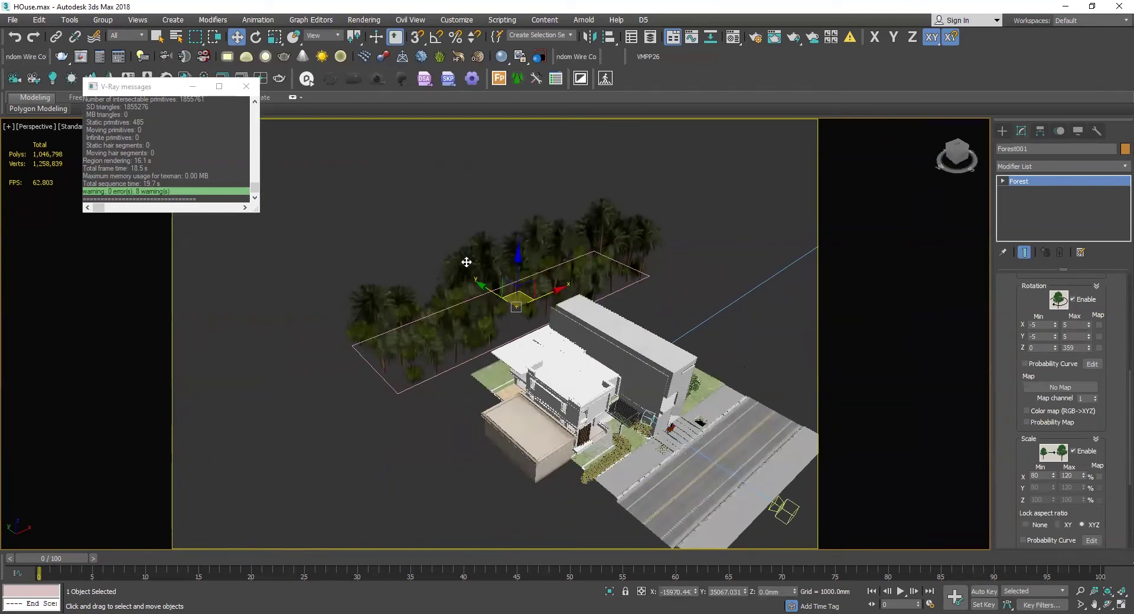
pyautogui.click(402, 392)
pyautogui.scroll(4, 544, 303)
pyautogui.moveTo(546, 305); pyautogui.dragTo(519, 307)
pyautogui.scroll(-4, 519, 306)
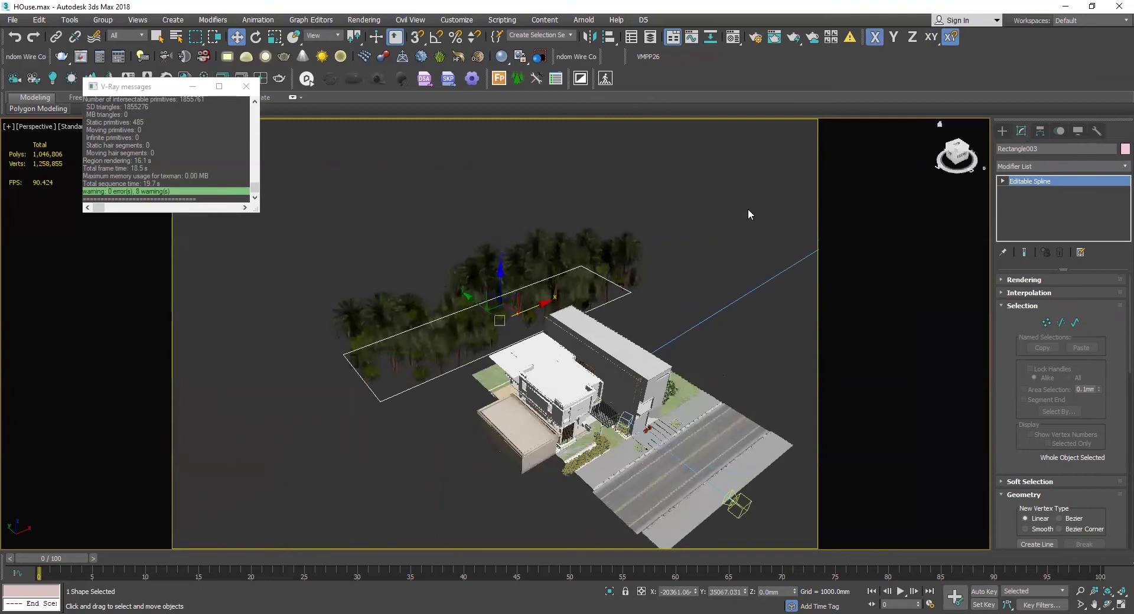
# Pull the four corner vertices of the boundary spline outward so the tree area extends past both sides of the houses.
pyautogui.press('1')
pyautogui.click(380, 401)
pyautogui.scroll(-4, 405, 386)
pyautogui.keyDown('alt'); pyautogui.moveTo(405, 386); pyautogui.dragTo(421, 414, button='middle'); pyautogui.keyUp('alt')
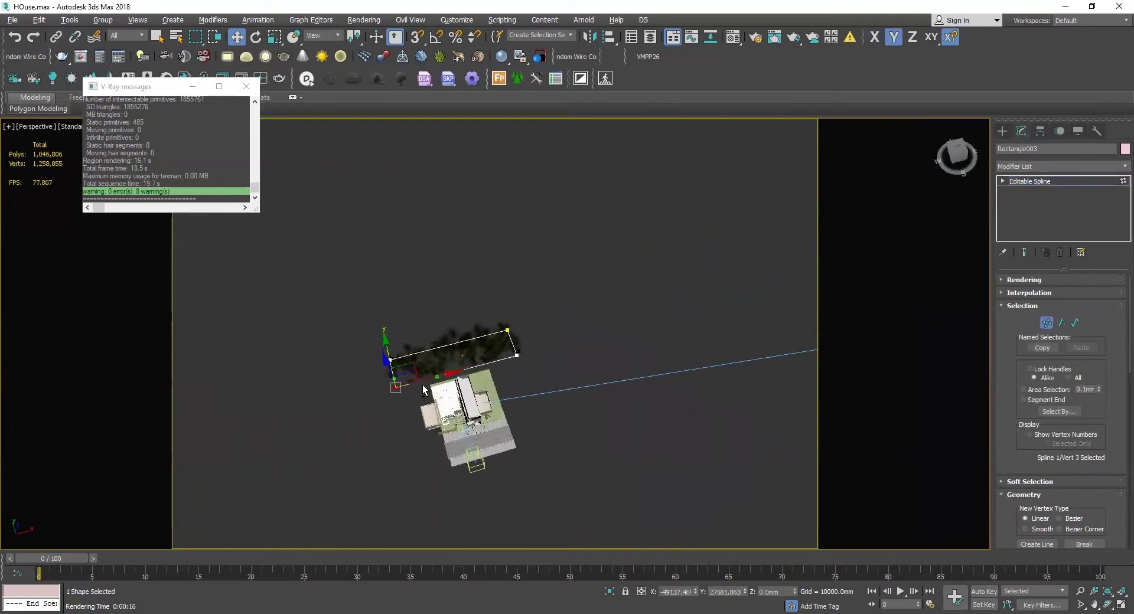
pyautogui.moveTo(410, 372); pyautogui.dragTo(353, 398)
pyautogui.moveTo(517, 358); pyautogui.dragTo(575, 360)
pyautogui.moveTo(390, 360); pyautogui.dragTo(352, 364)
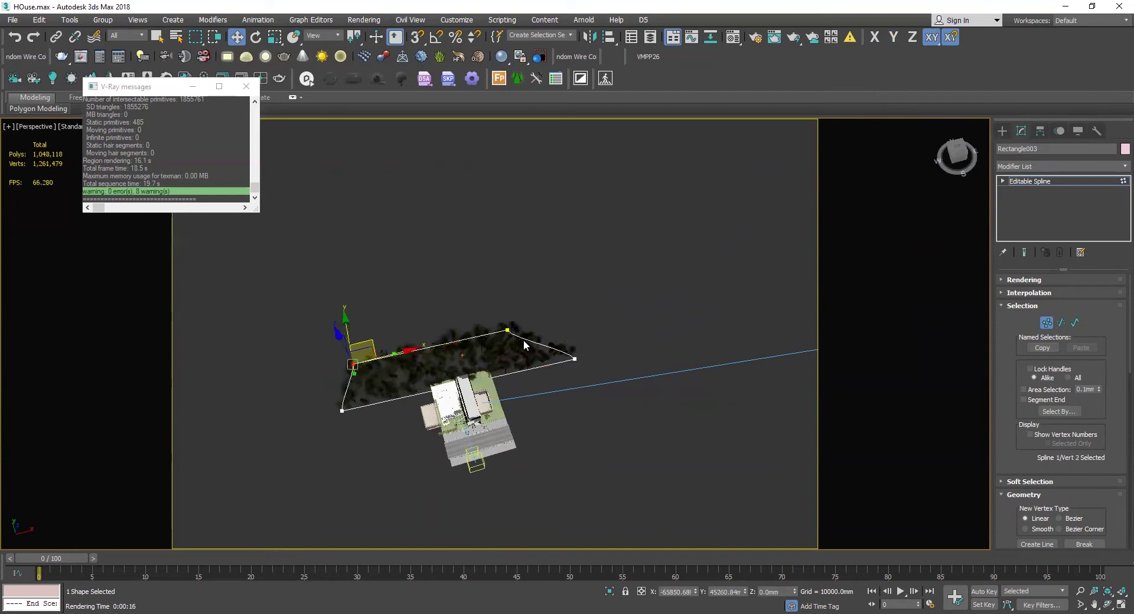
pyautogui.moveTo(506, 331); pyautogui.dragTo(564, 329)
# Render the camera view and inspect the widened tree background in the frame buffer.
pyautogui.press('c')
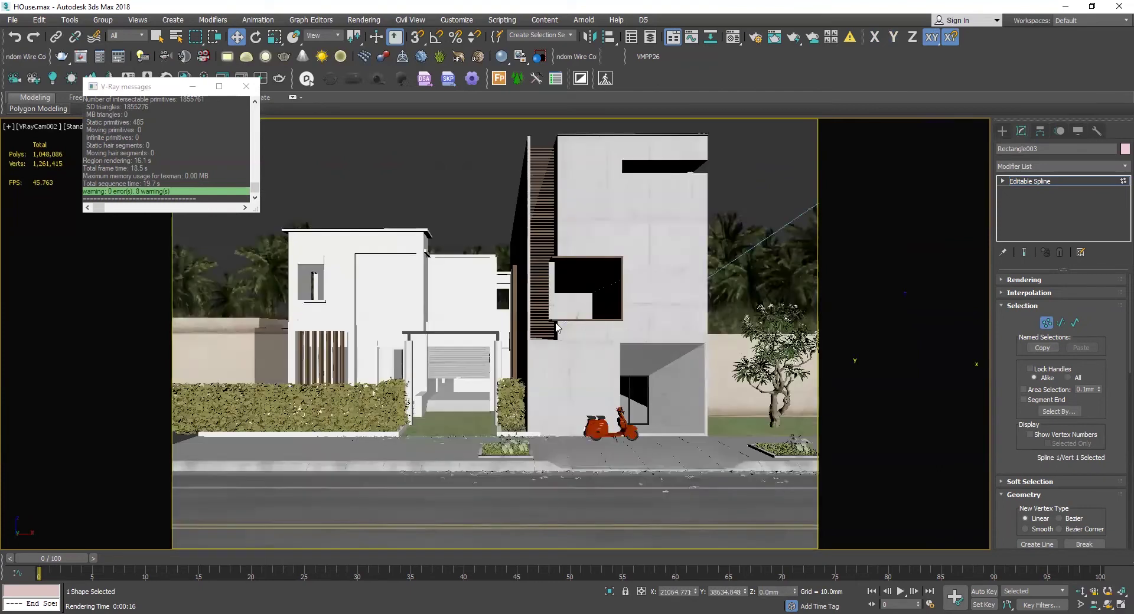
pyautogui.hotkey('shift', 'q')
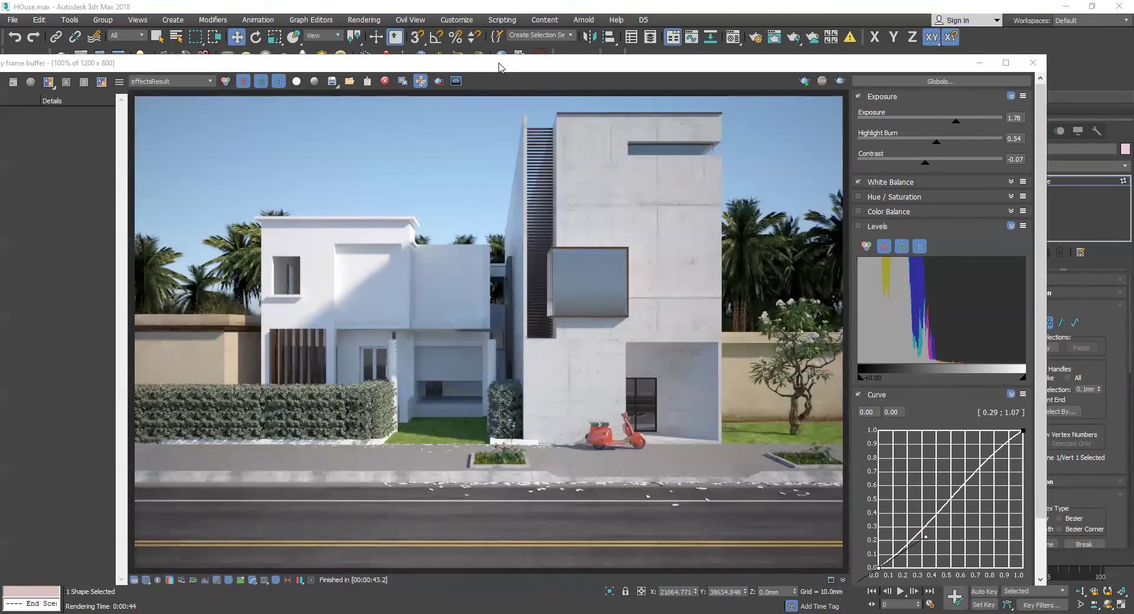
pyautogui.moveTo(499, 66); pyautogui.dragTo(488, 60)
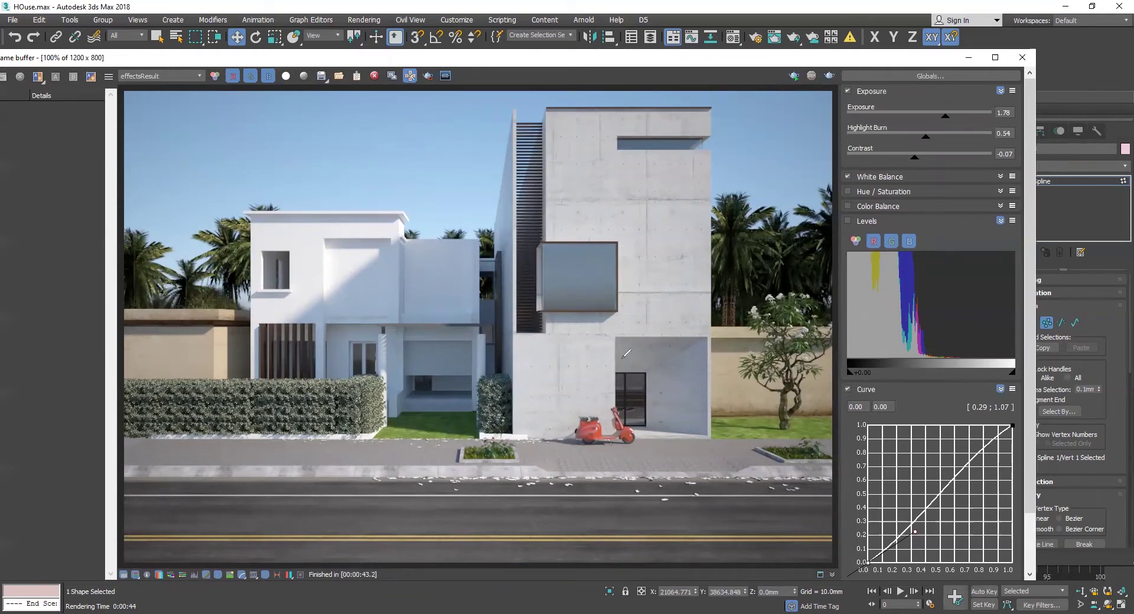
pyautogui.moveTo(681, 217); pyautogui.dragTo(645, 144)
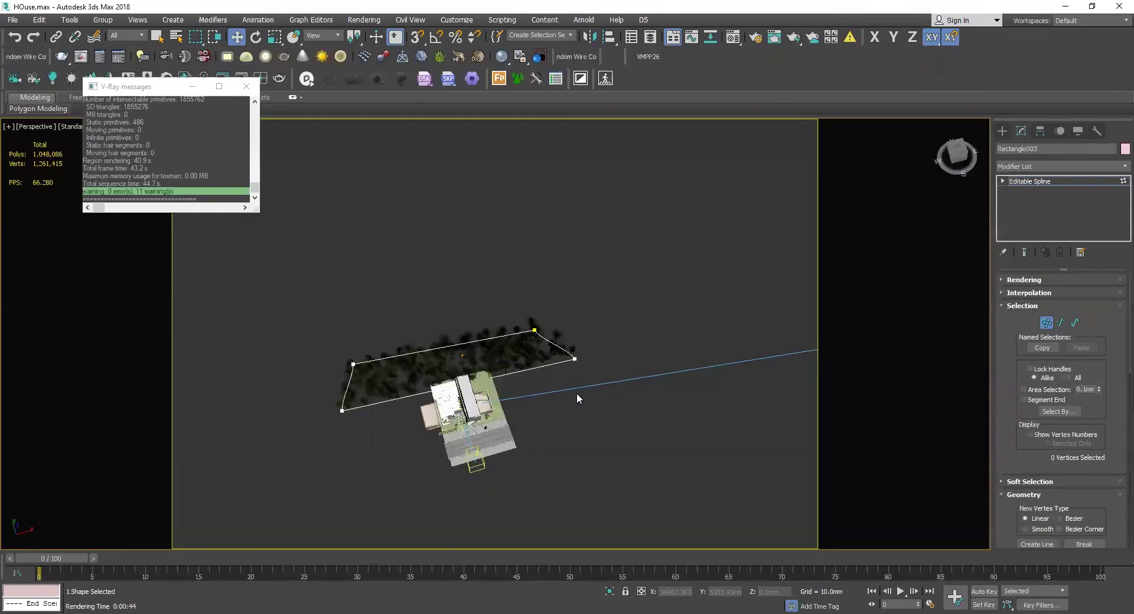
# Copy the forest boundary at spline level to the opposite side of the road, behind the camera.
pyautogui.moveTo(576, 397)
pyautogui.keyDown('alt'); pyautogui.mouseDown(button='middle')
pyautogui.moveTo(679, 330)
pyautogui.moveTo(1001, 191)
pyautogui.mouseUp(button='middle'); pyautogui.keyUp('alt')
pyautogui.click(1002, 181)
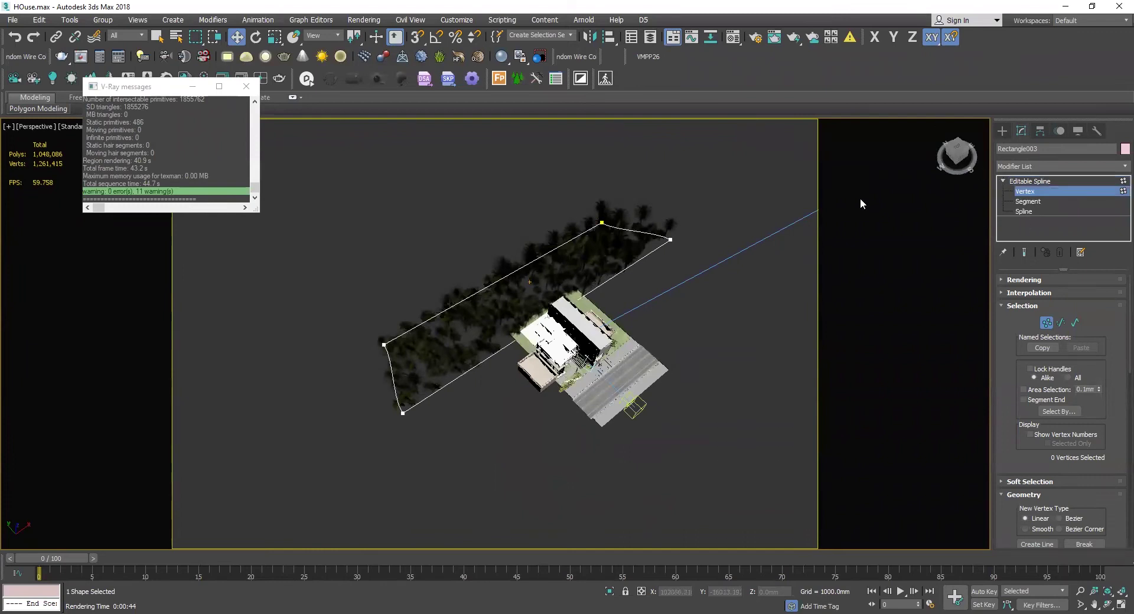
pyautogui.click(1027, 211)
pyautogui.click(561, 303)
pyautogui.moveTo(561, 303); pyautogui.dragTo(503, 256, button='middle')
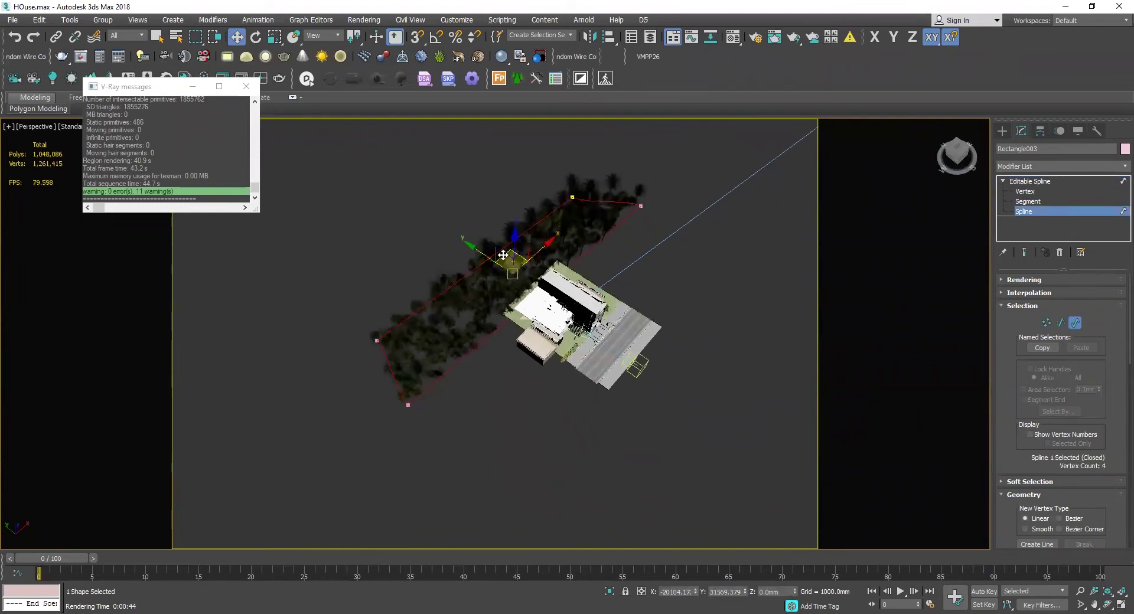
pyautogui.keyDown('shift'); pyautogui.moveTo(511, 256); pyautogui.dragTo(722, 359); pyautogui.keyUp('shift')
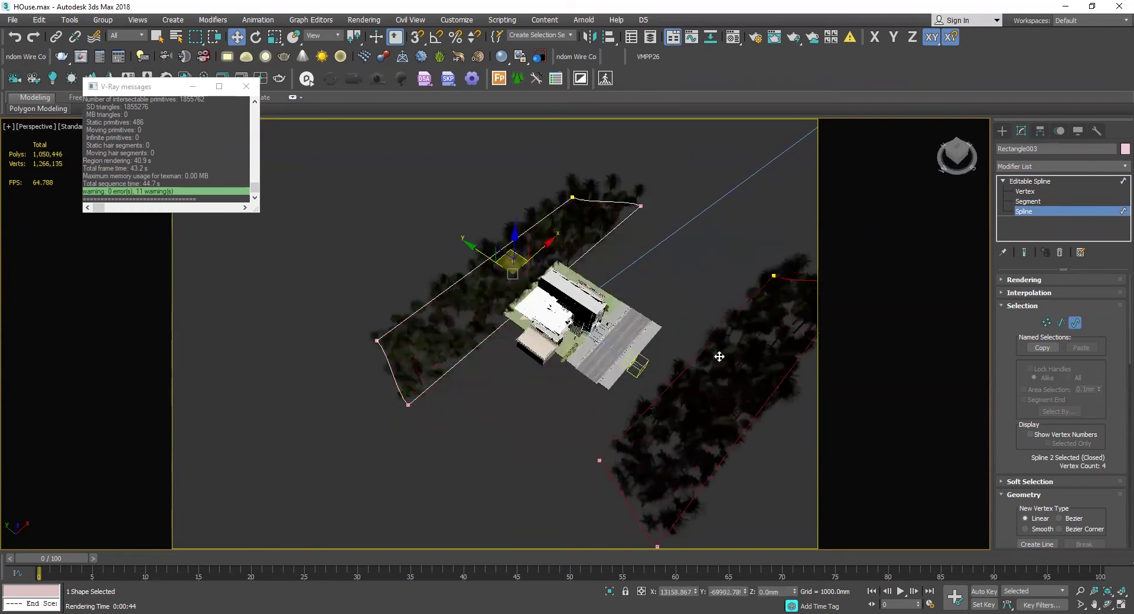
# Scale down the copied spline across the road and move it closer to the road.
pyautogui.moveTo(603, 315); pyautogui.dragTo(554, 292, button='middle')
pyautogui.press('r')
pyautogui.moveTo(670, 354); pyautogui.dragTo(681, 432)
pyautogui.press('w')
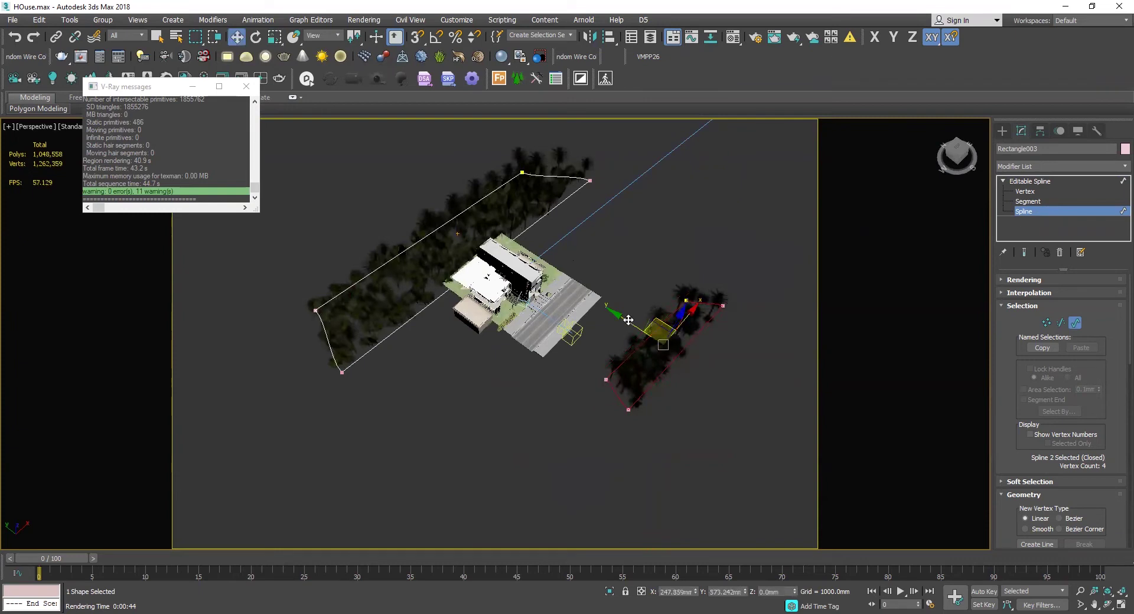
pyautogui.moveTo(654, 320); pyautogui.dragTo(609, 313)
# Reposition the copied spline's corner vertices so its near edge runs along the road.
pyautogui.keyDown('alt'); pyautogui.moveTo(609, 313); pyautogui.dragTo(627, 347, button='middle'); pyautogui.keyUp('alt')
pyautogui.scroll(3, 627, 347)
pyautogui.press('1')
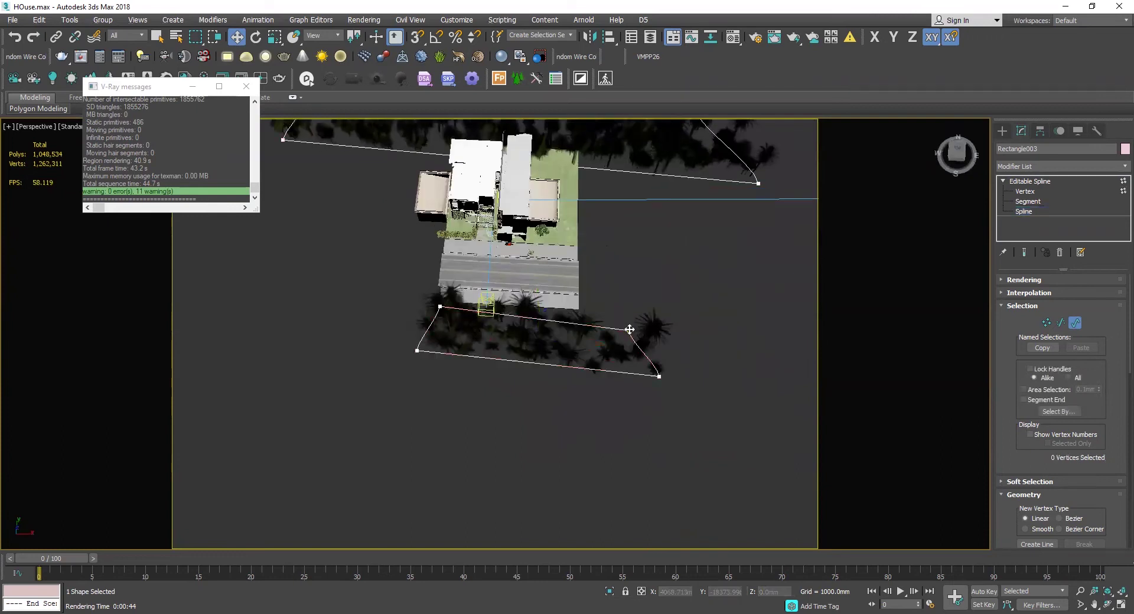
pyautogui.moveTo(645, 313); pyautogui.dragTo(668, 294)
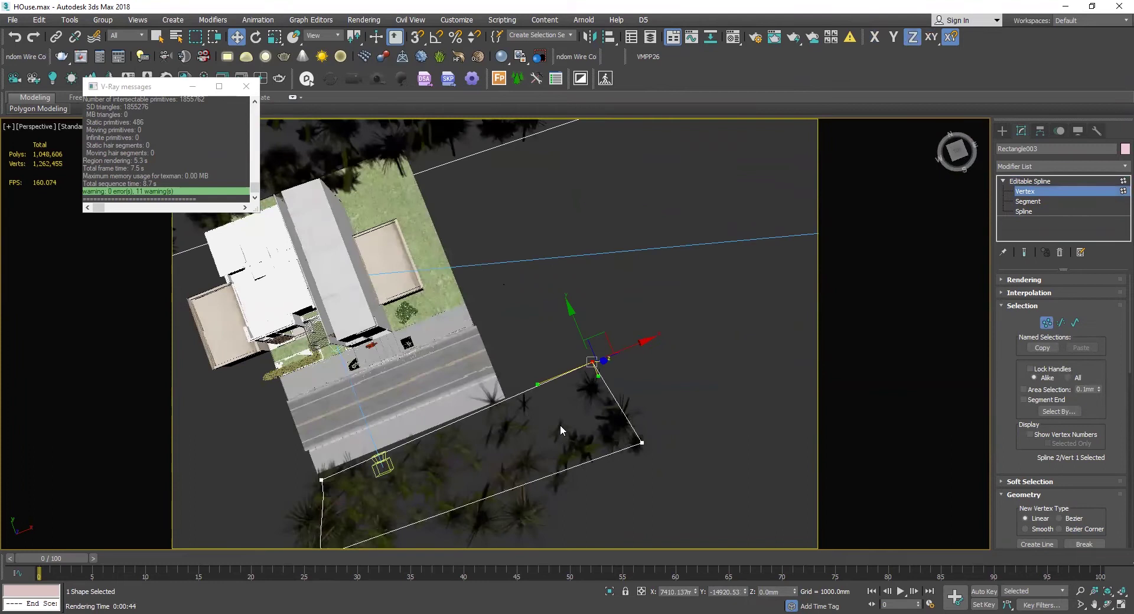
pyautogui.moveTo(602, 343); pyautogui.dragTo(627, 355)
pyautogui.scroll(-3, 494, 377)
pyautogui.keyDown('alt'); pyautogui.moveTo(494, 377); pyautogui.dragTo(688, 378, button='middle'); pyautogui.keyUp('alt')
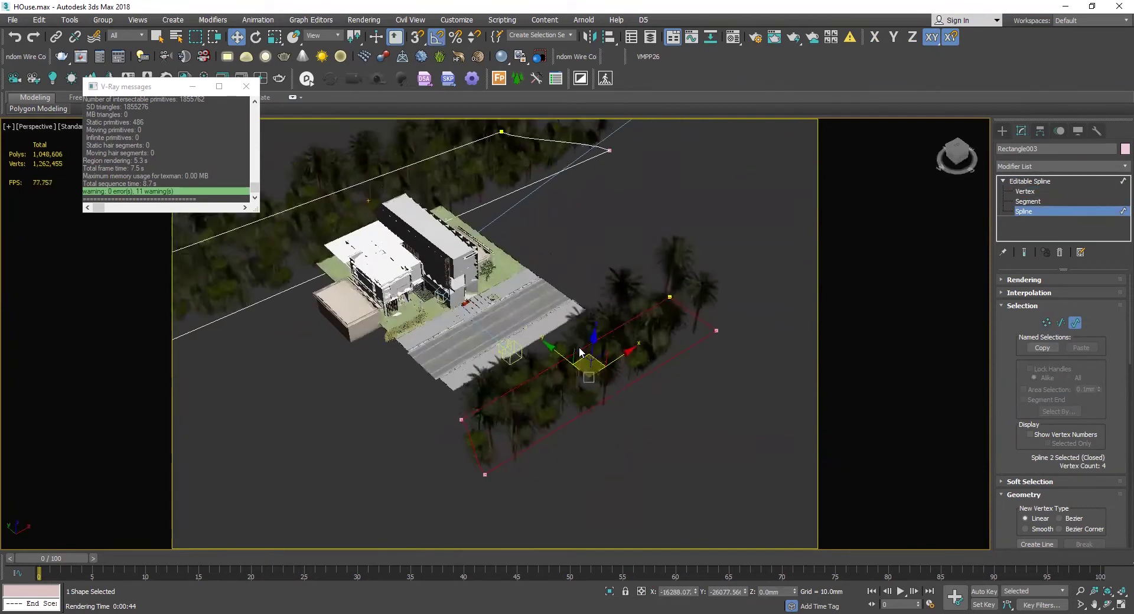
# Render the camera view again and inspect the tree reflections in the projecting window.
pyautogui.moveTo(561, 239); pyautogui.dragTo(586, 264, button='middle')
pyautogui.press('c')
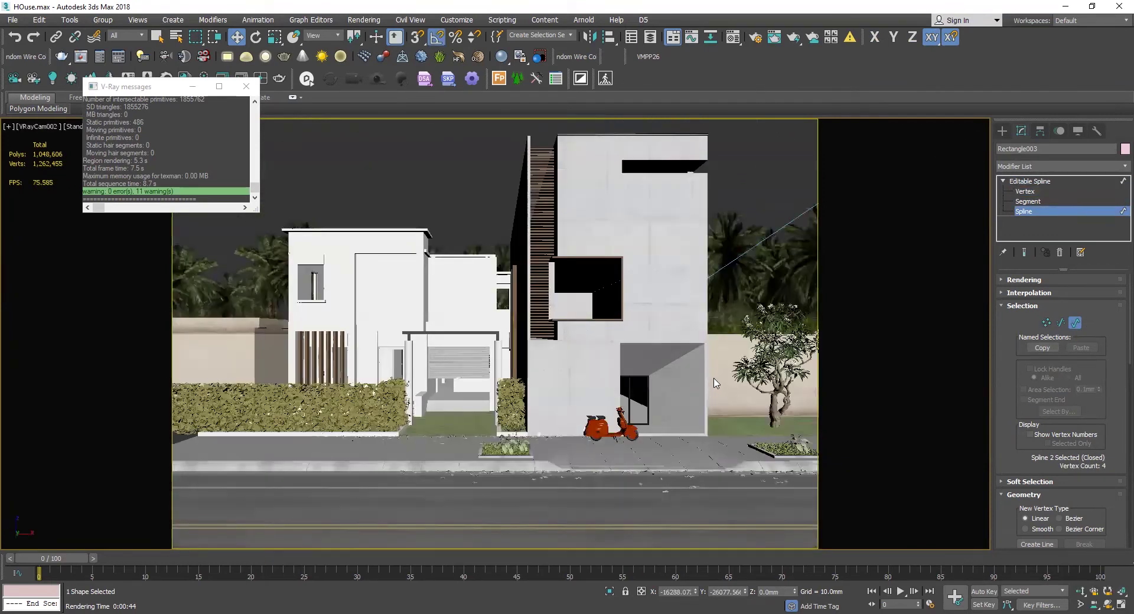
pyautogui.hotkey('shift', 'q')
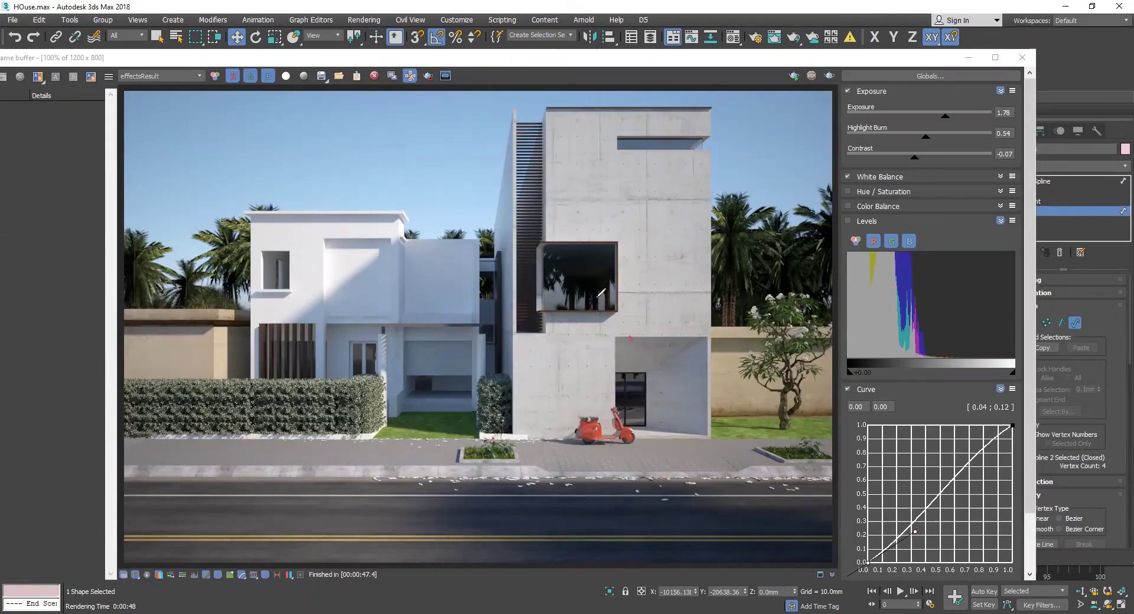
pyautogui.moveTo(632, 342); pyautogui.dragTo(596, 303)
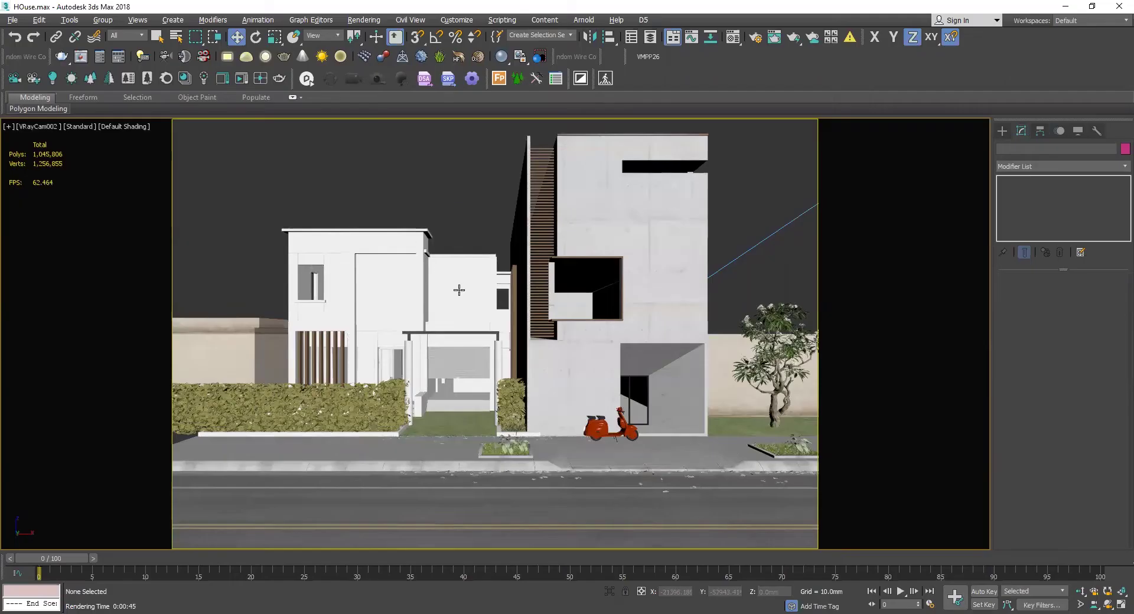
# Show the whole house in perspective, then open Backdrop Generator and bring up its parameters and backdrop images.
pyautogui.click(459, 290)
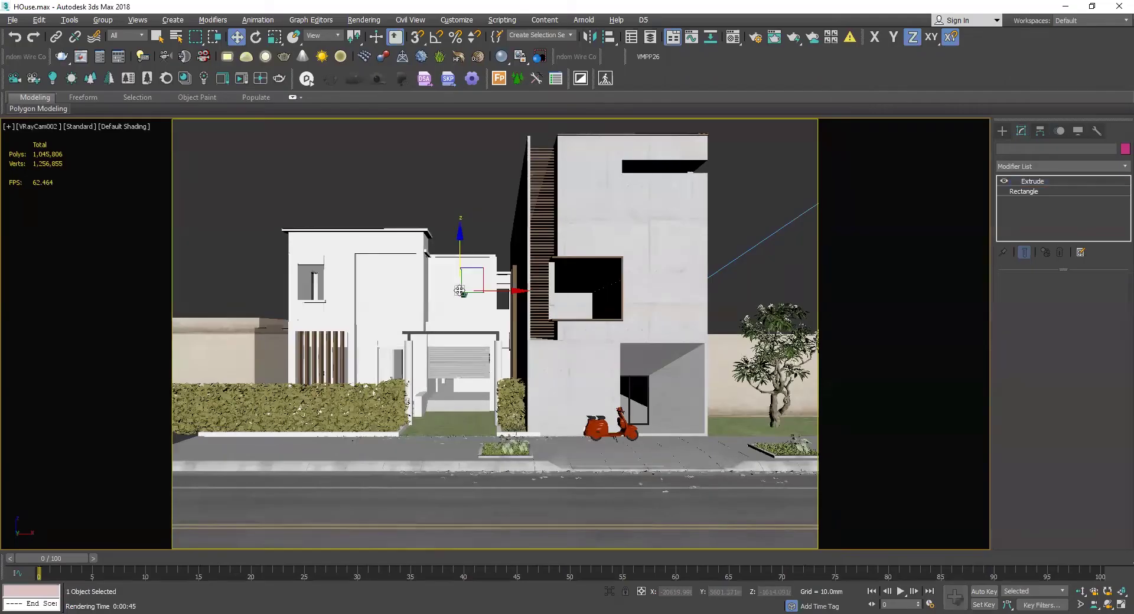
pyautogui.press('p')
pyautogui.press('z')
pyautogui.scroll(-9, 561, 385)
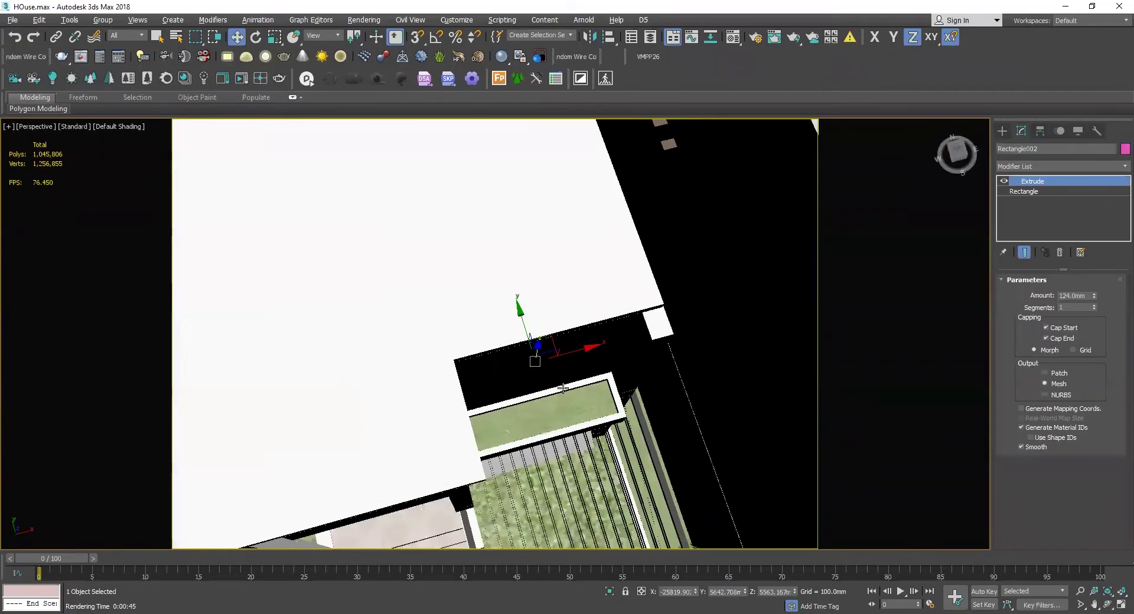
pyautogui.keyDown('alt'); pyautogui.moveTo(555, 390); pyautogui.dragTo(559, 340, button='middle'); pyautogui.keyUp('alt')
pyautogui.keyDown('alt'); pyautogui.moveTo(592, 407); pyautogui.dragTo(559, 350, button='middle'); pyautogui.keyUp('alt')
pyautogui.scroll(-2, 559, 349)
pyautogui.scroll(4, 558, 349)
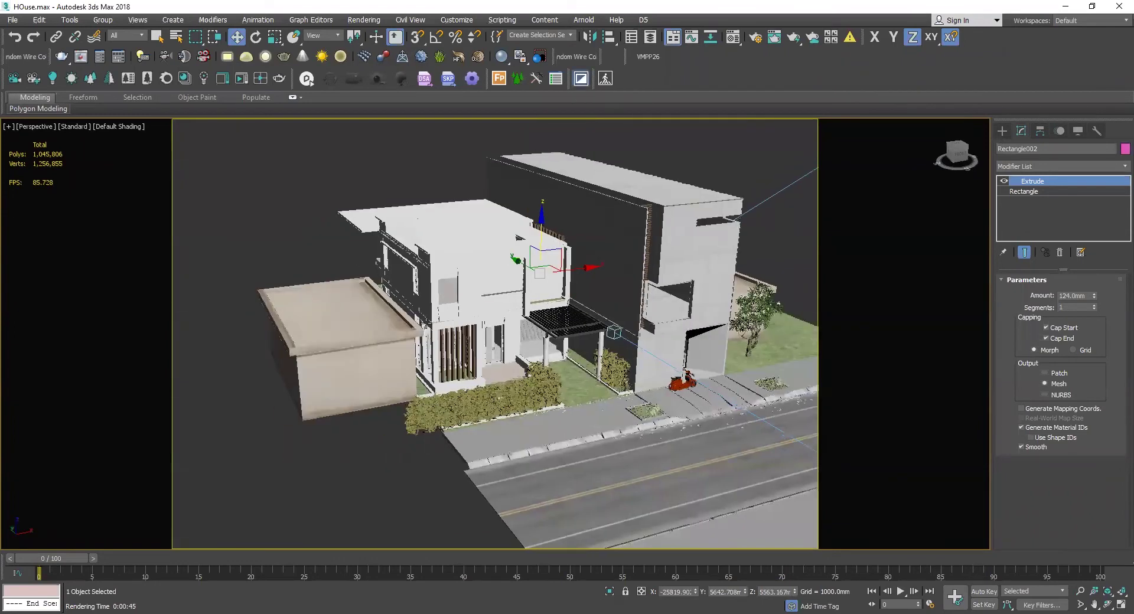
pyautogui.click(580, 78)
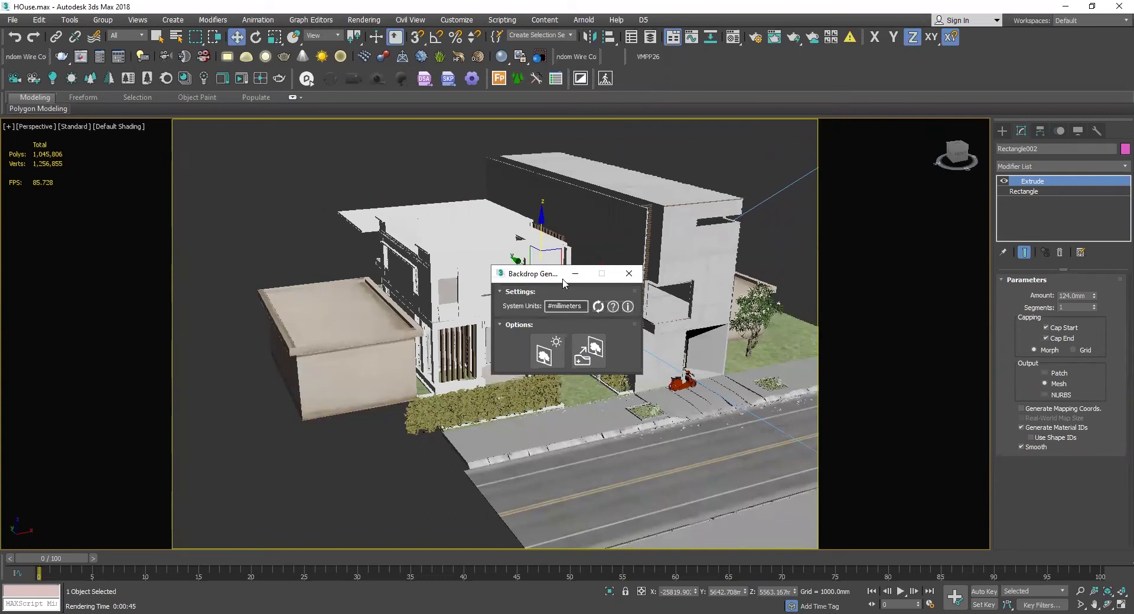
pyautogui.moveTo(541, 276); pyautogui.dragTo(143, 145)
pyautogui.click(128, 243)
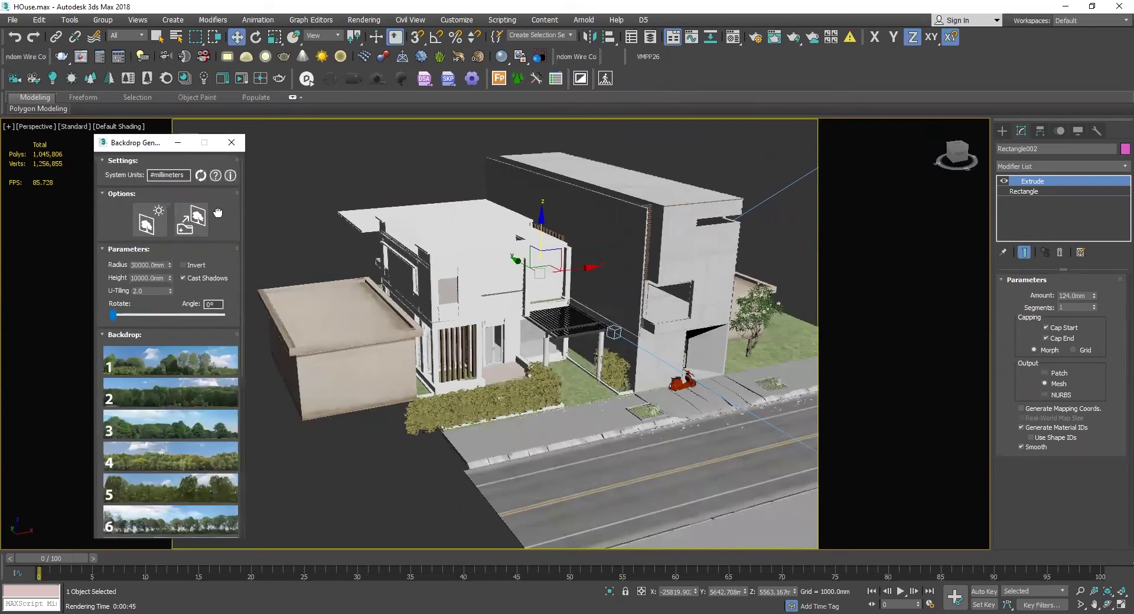
# Browse the backdrop images and place backdrop 11 in the scene around the house.
pyautogui.moveTo(220, 266); pyautogui.dragTo(221, 191)
pyautogui.scroll(-2, 200, 402)
pyautogui.scroll(-8, 181, 331)
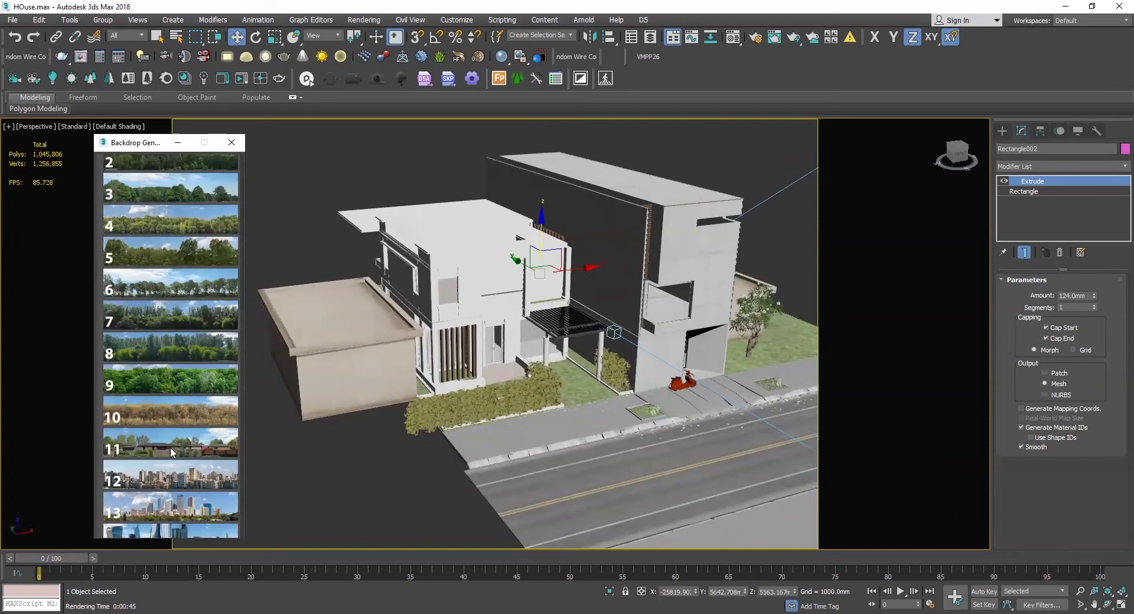
pyautogui.scroll(-2, 204, 497)
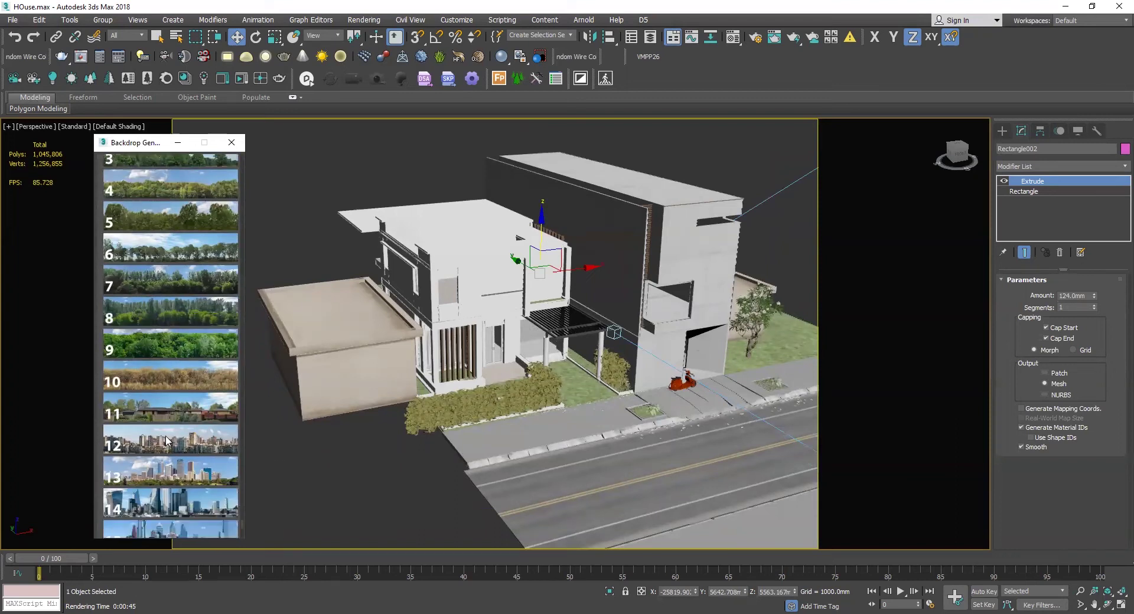
pyautogui.scroll(-1, 195, 439)
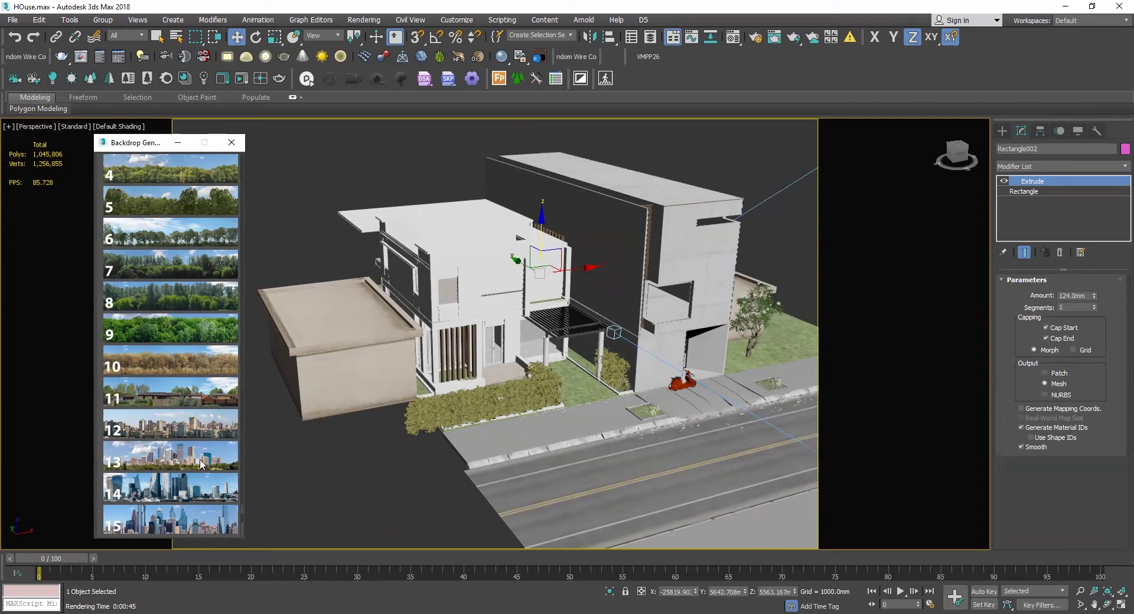
pyautogui.click(190, 403)
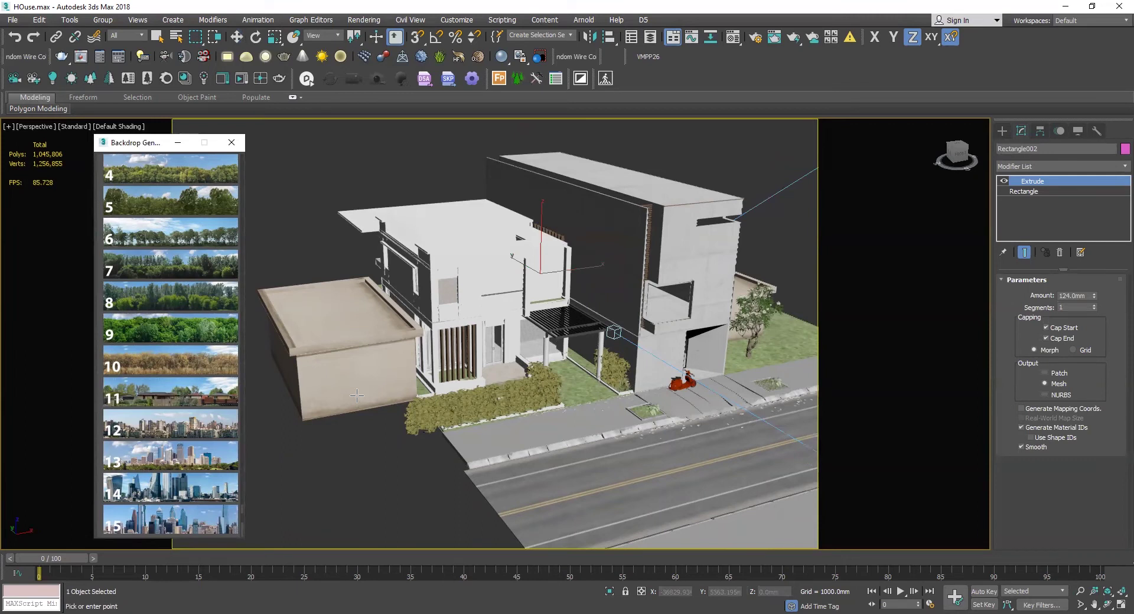
pyautogui.click(601, 372)
# Select the backdrop ring and move it horizontally so it surrounds the whole house and road.
pyautogui.scroll(-5, 555, 333)
pyautogui.keyDown('alt'); pyautogui.moveTo(530, 326); pyautogui.dragTo(490, 337, button='middle'); pyautogui.keyUp('alt')
pyautogui.scroll(2, 490, 337)
pyautogui.press('w')
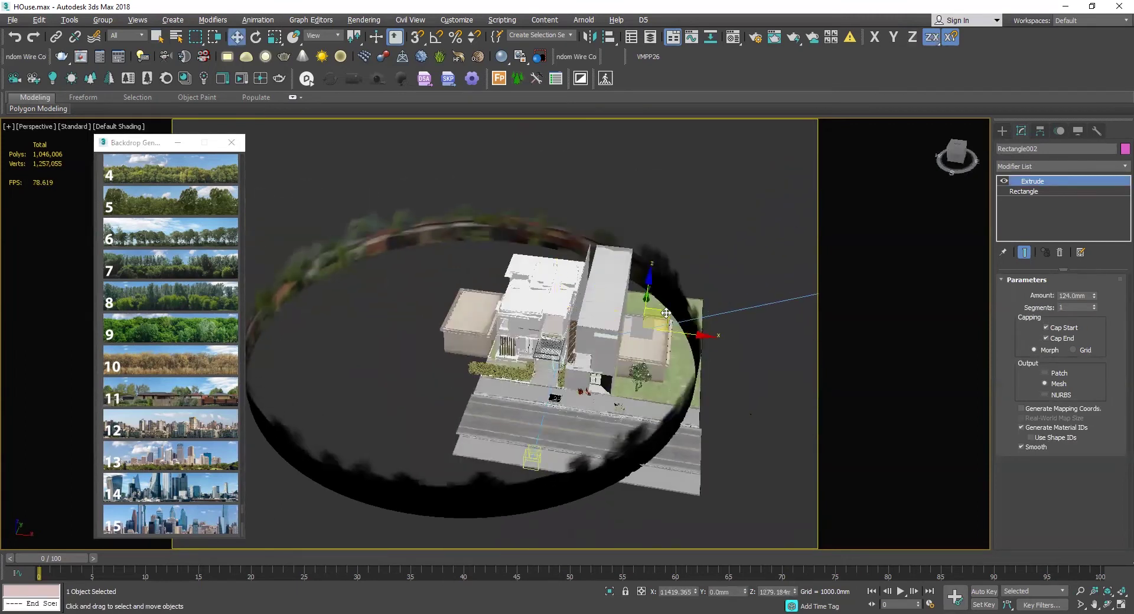
pyautogui.click(498, 342)
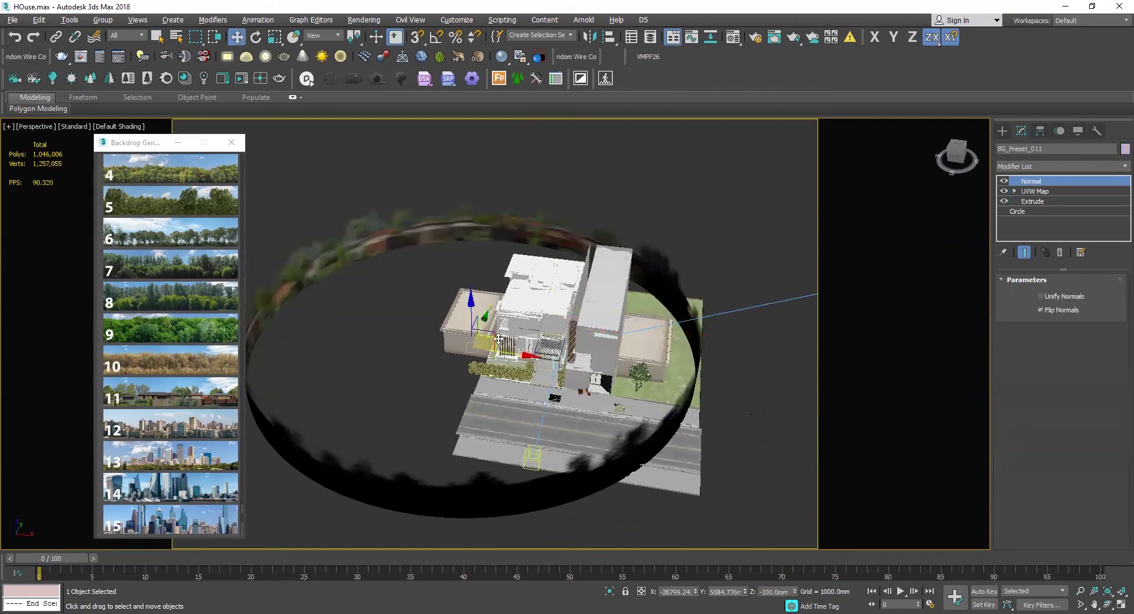
pyautogui.keyDown('alt'); pyautogui.moveTo(498, 339); pyautogui.dragTo(499, 351, button='middle'); pyautogui.keyUp('alt')
pyautogui.moveTo(498, 327); pyautogui.dragTo(588, 342)
pyautogui.moveTo(588, 343)
pyautogui.keyDown('alt'); pyautogui.mouseDown(button='middle')
pyautogui.moveTo(551, 332)
pyautogui.moveTo(588, 354)
pyautogui.mouseUp(button='middle'); pyautogui.keyUp('alt')
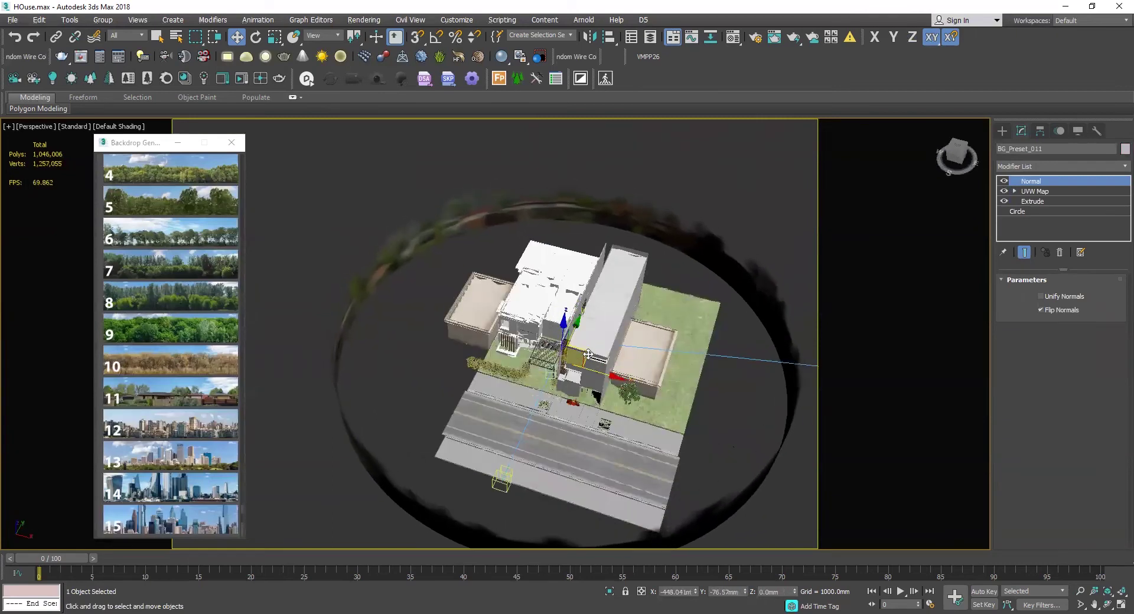
# View the backdrop through the camera, try raising it vertically behind the houses, and undo the move.
pyautogui.press('c')
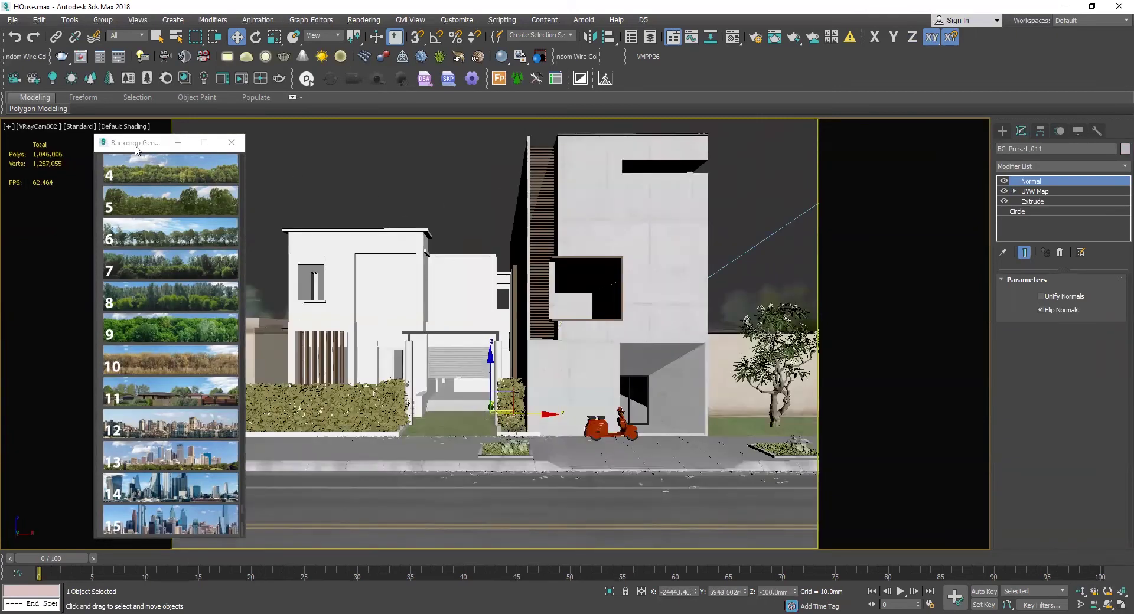
pyautogui.moveTo(136, 143); pyautogui.dragTo(83, 162)
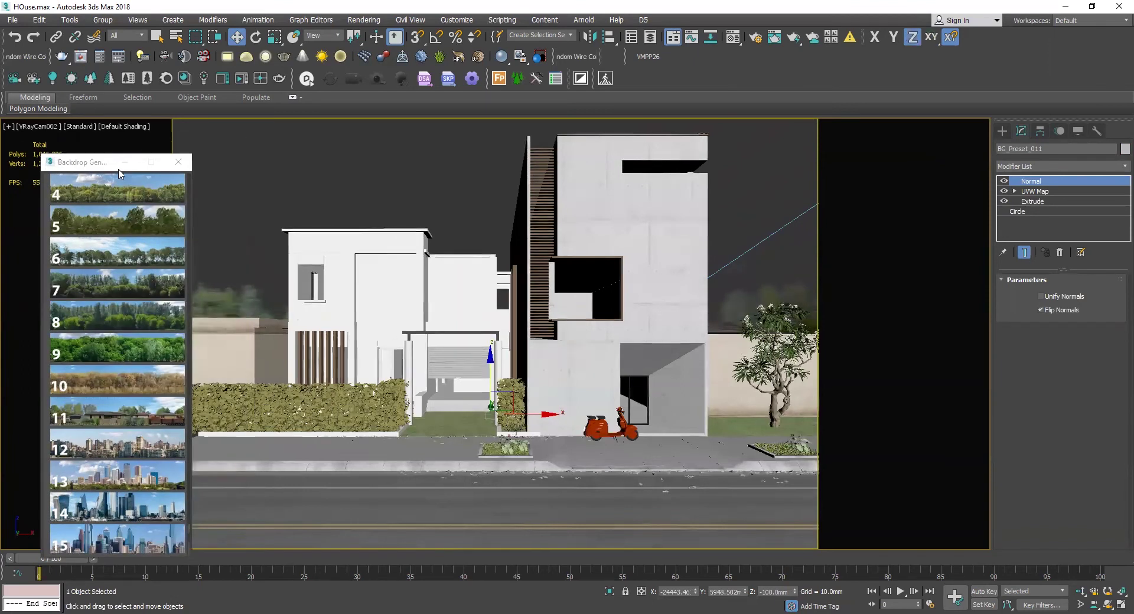
pyautogui.scroll(6, 118, 325)
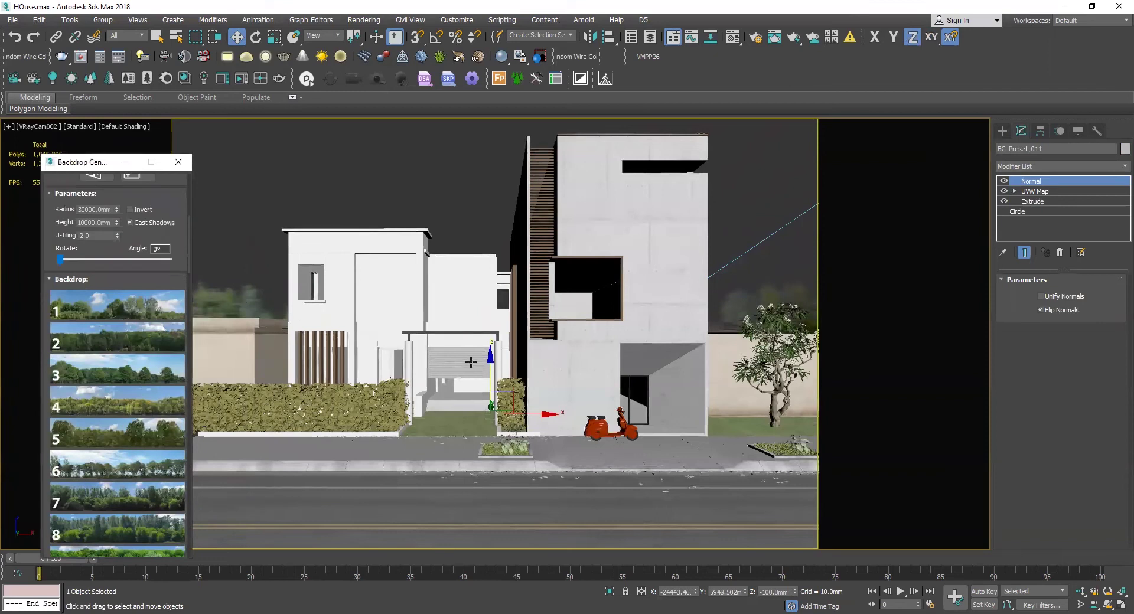
pyautogui.moveTo(492, 376); pyautogui.dragTo(495, 313)
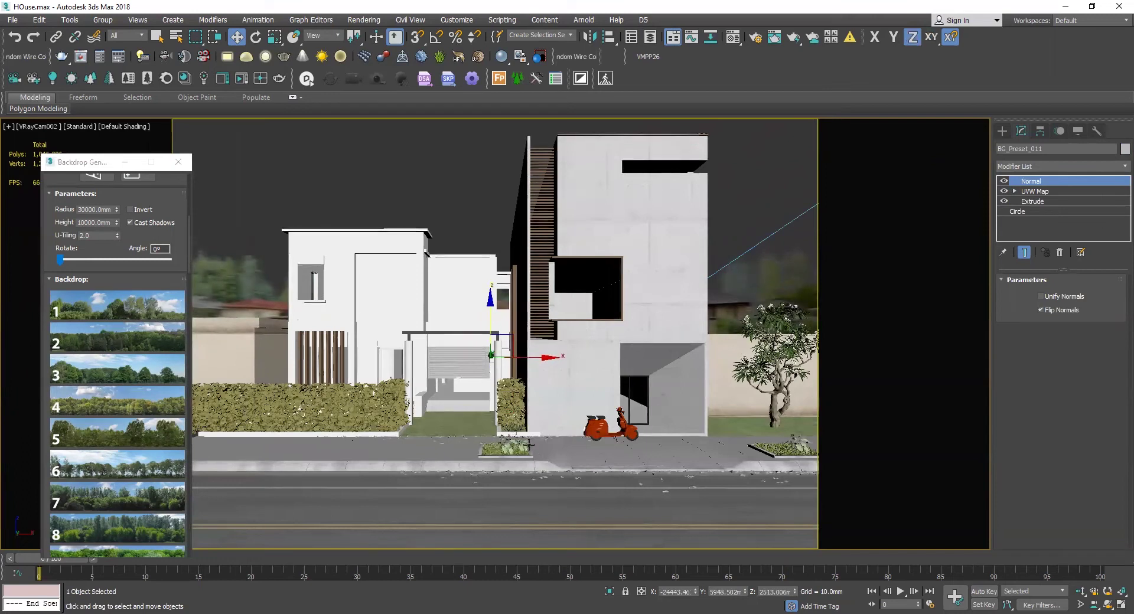
pyautogui.hotkey('ctrl', 'z')
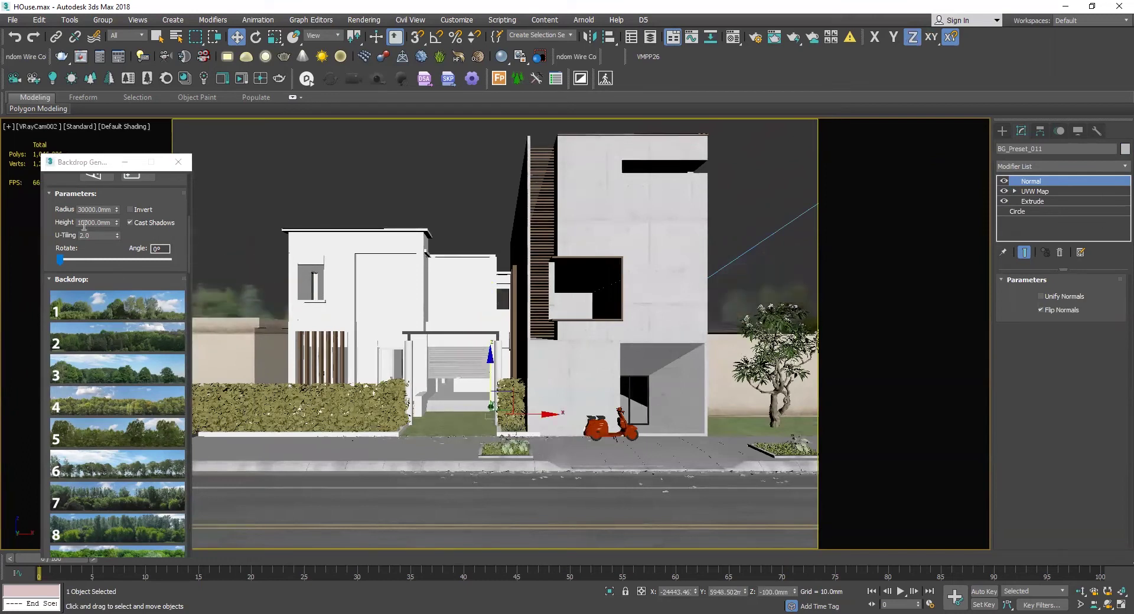
# Try backdrop heights of 12000 mm and 15000 mm in the camera view.
pyautogui.write('2')
pyautogui.press('Return')
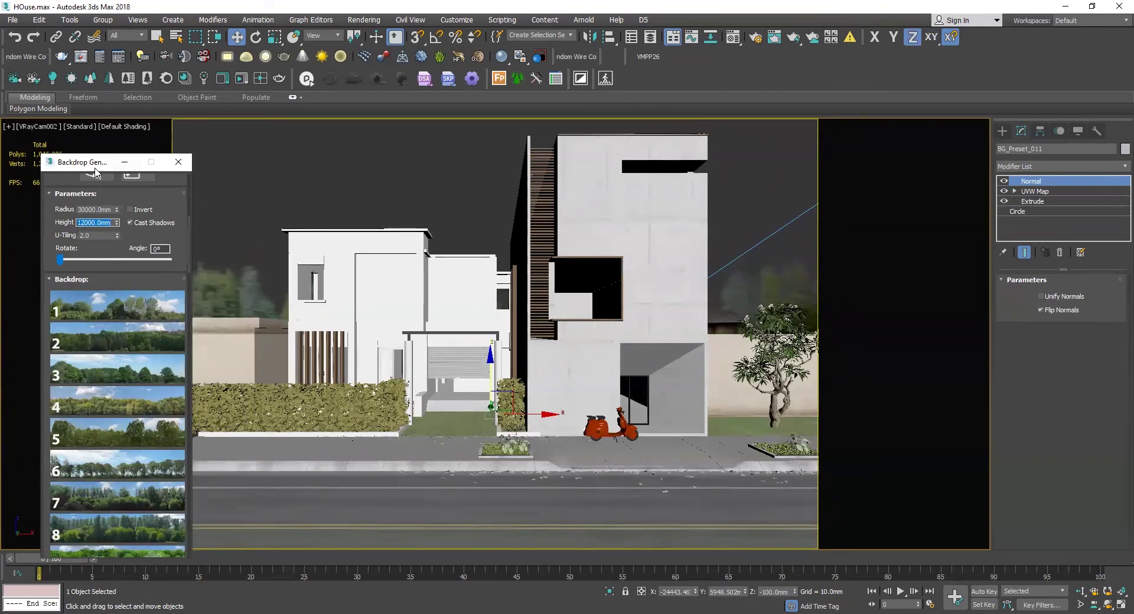
pyautogui.moveTo(95, 168); pyautogui.dragTo(77, 165)
pyautogui.click(68, 220)
pyautogui.press('BackSpace')
pyautogui.write('5')
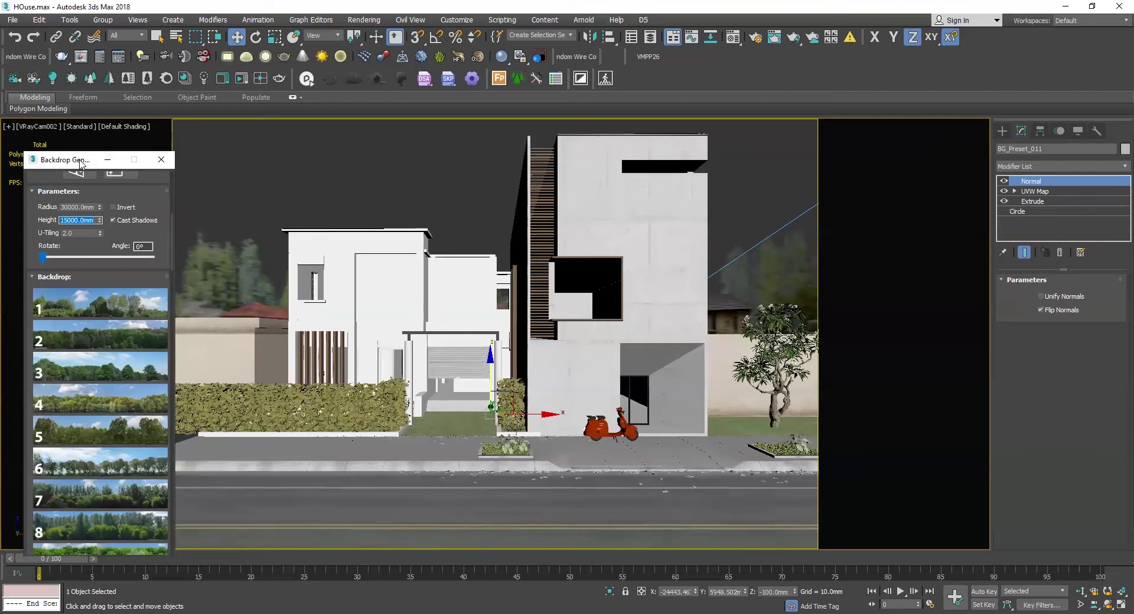
pyautogui.moveTo(81, 164); pyautogui.dragTo(74, 171)
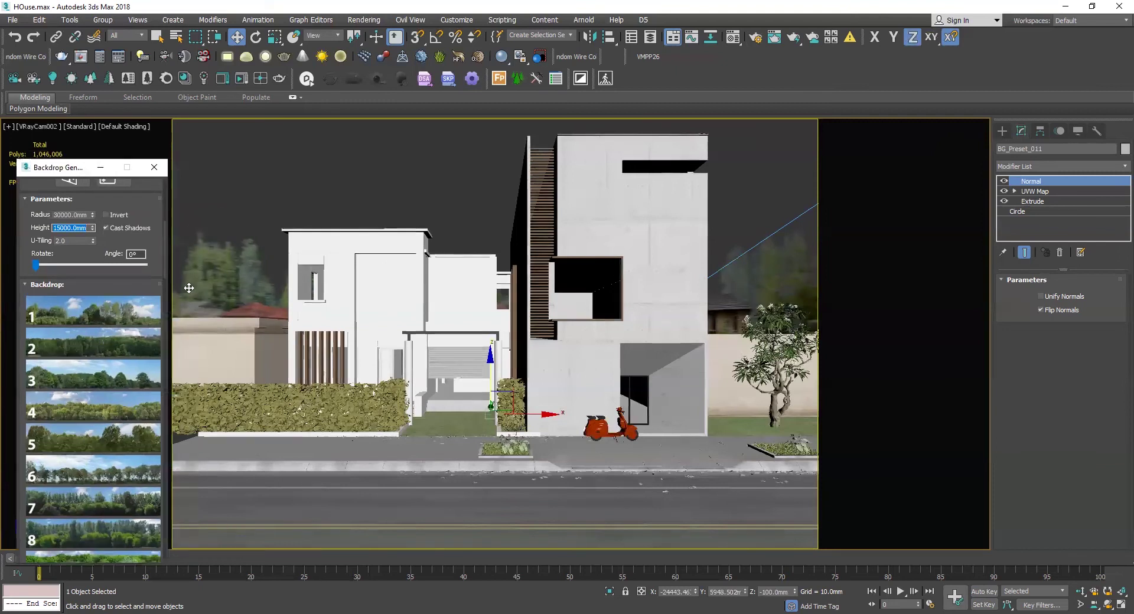
# Show the backdrop ring in perspective and set its radius to 50000 mm.
pyautogui.click(53, 210)
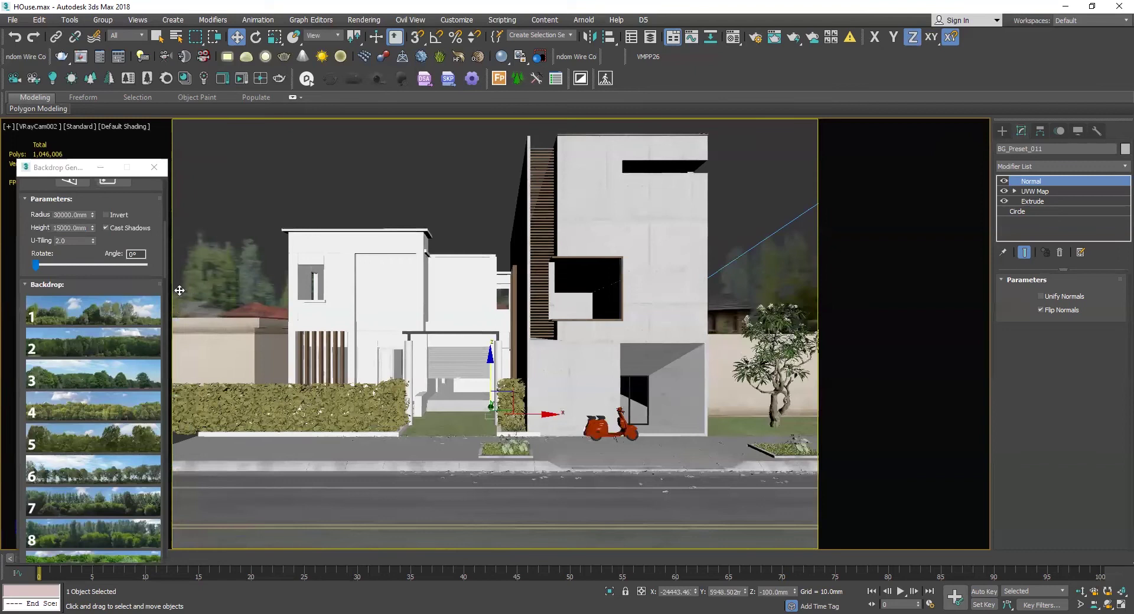
pyautogui.press('p')
pyautogui.press('z')
pyautogui.keyDown('alt'); pyautogui.moveTo(527, 345); pyautogui.dragTo(486, 334, button='middle'); pyautogui.keyUp('alt')
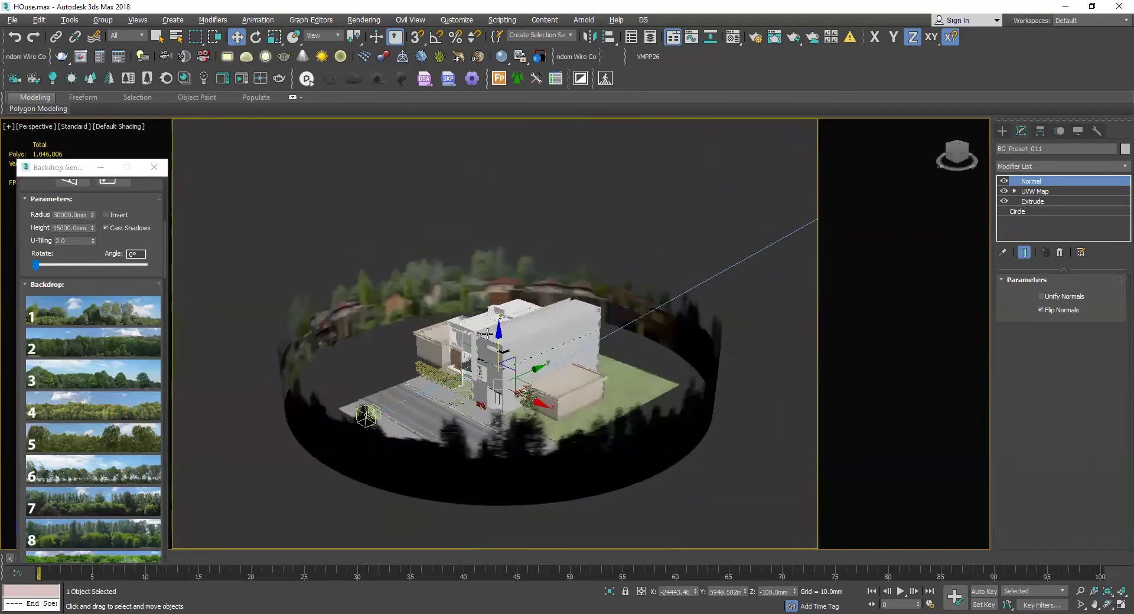
pyautogui.click(62, 215)
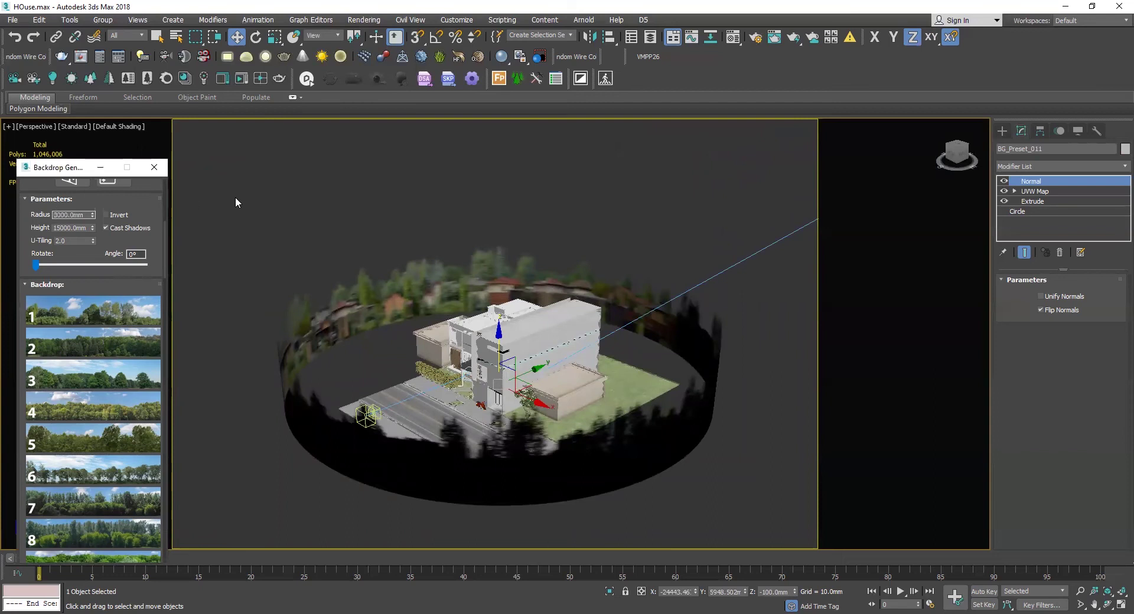
pyautogui.write('50000')
pyautogui.press('Return')
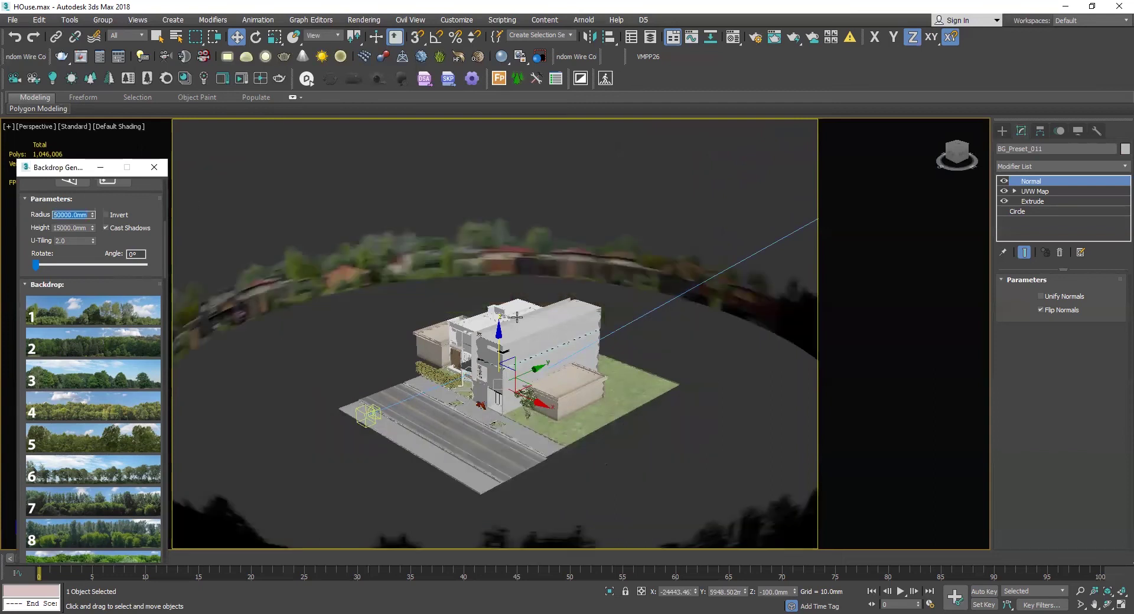
# Return to the camera view and set the backdrop height to 20000 mm.
pyautogui.press('c')
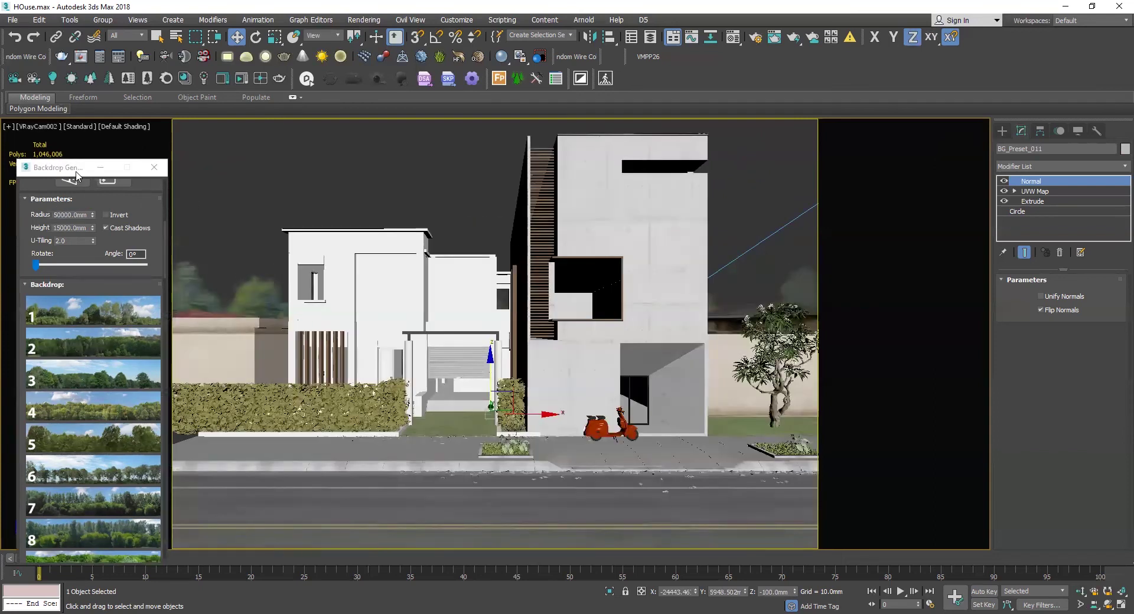
pyautogui.doubleClick(70, 220)
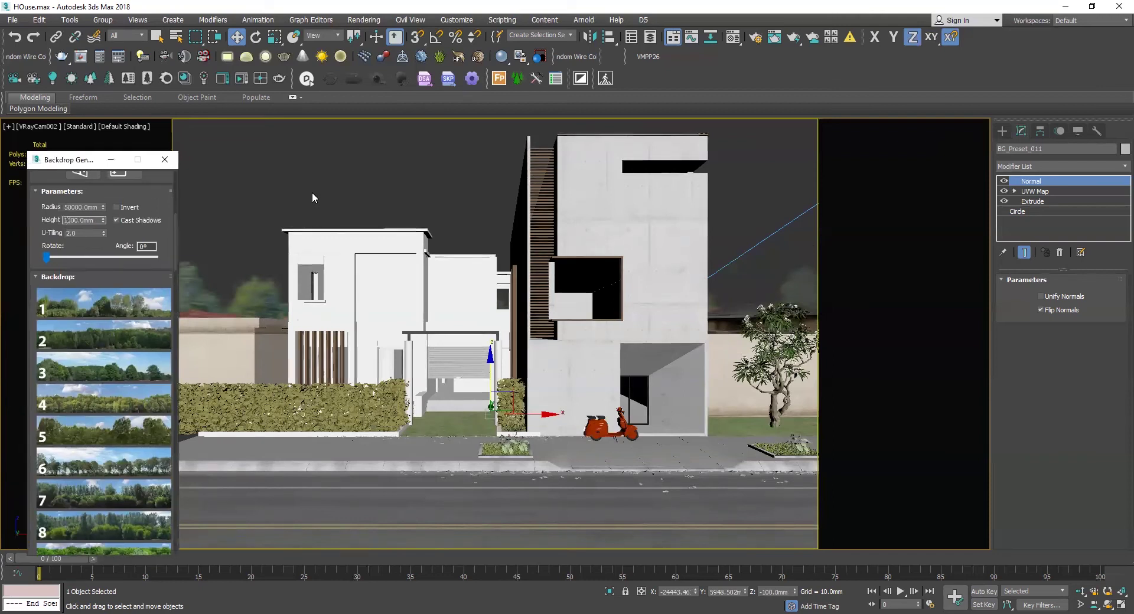
pyautogui.write('20000')
pyautogui.press('Return')
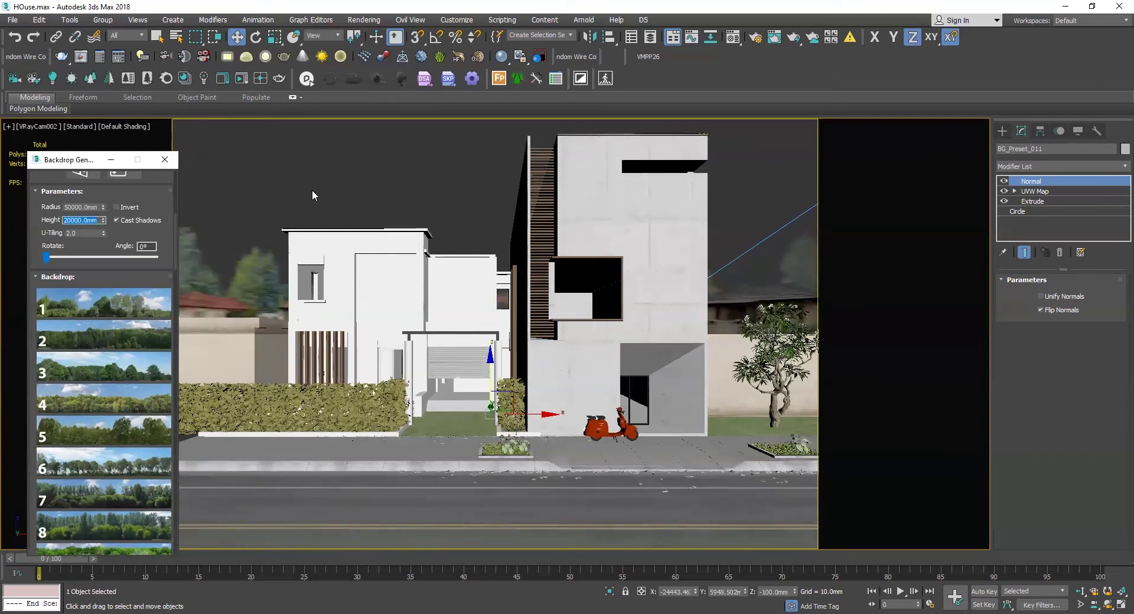
# Rotate the backdrop to an angle of 45° so other trees and houses appear behind the building.
pyautogui.moveTo(84, 165); pyautogui.dragTo(61, 152)
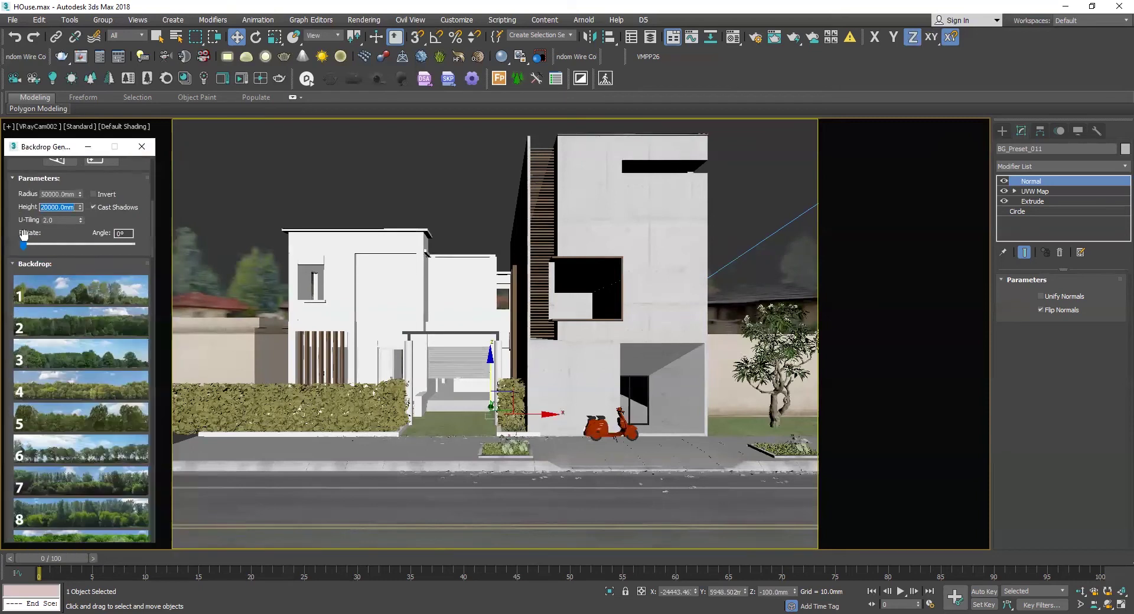
pyautogui.moveTo(24, 244); pyautogui.dragTo(32, 243)
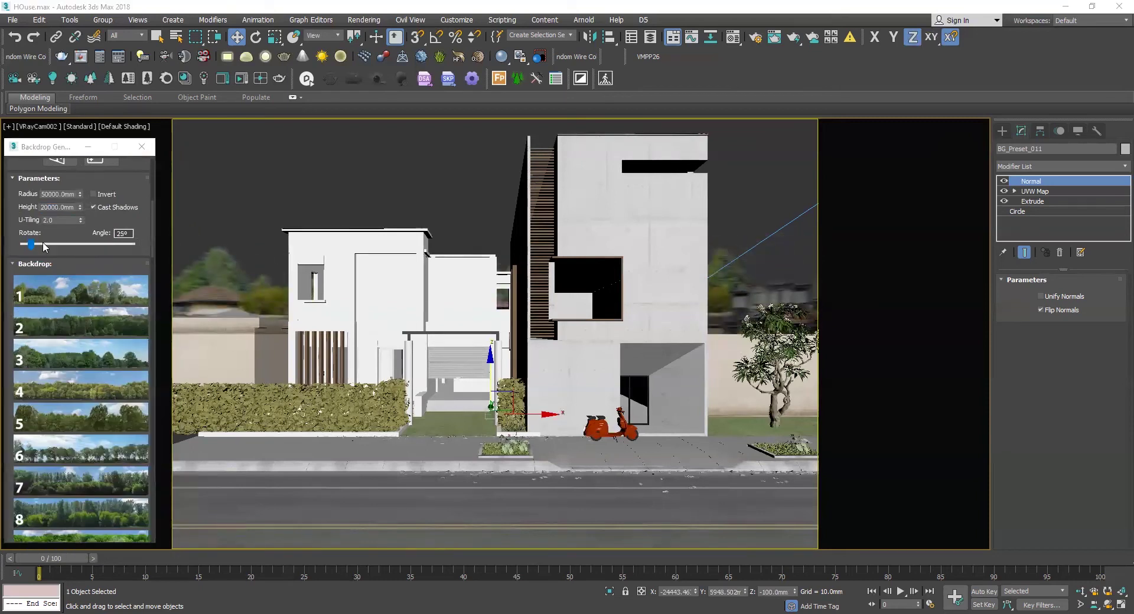
pyautogui.moveTo(27, 243); pyautogui.dragTo(35, 245)
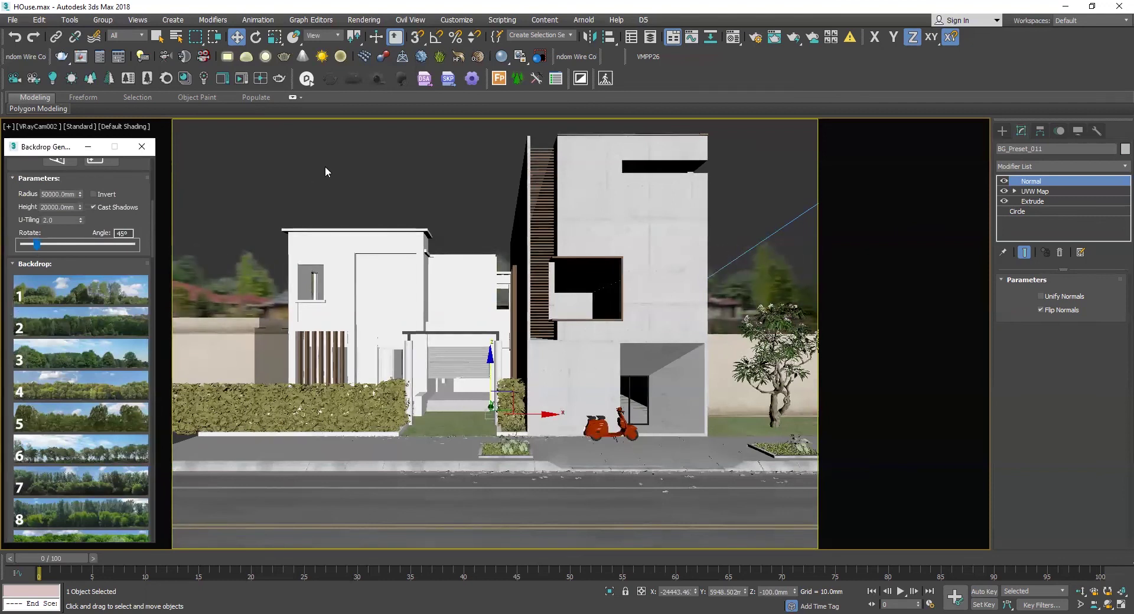
# Deselect the backdrop, render the camera view and inspect the backdrop and its window reflections.
pyautogui.click(429, 222)
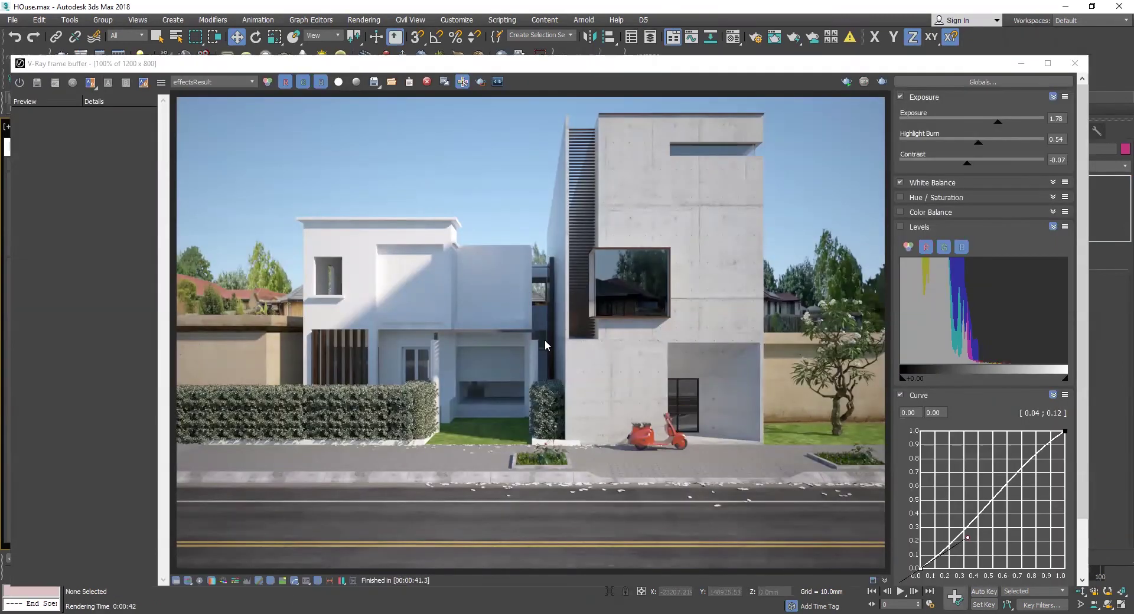
pyautogui.scroll(-2, 555, 339)
pyautogui.scroll(2, 556, 344)
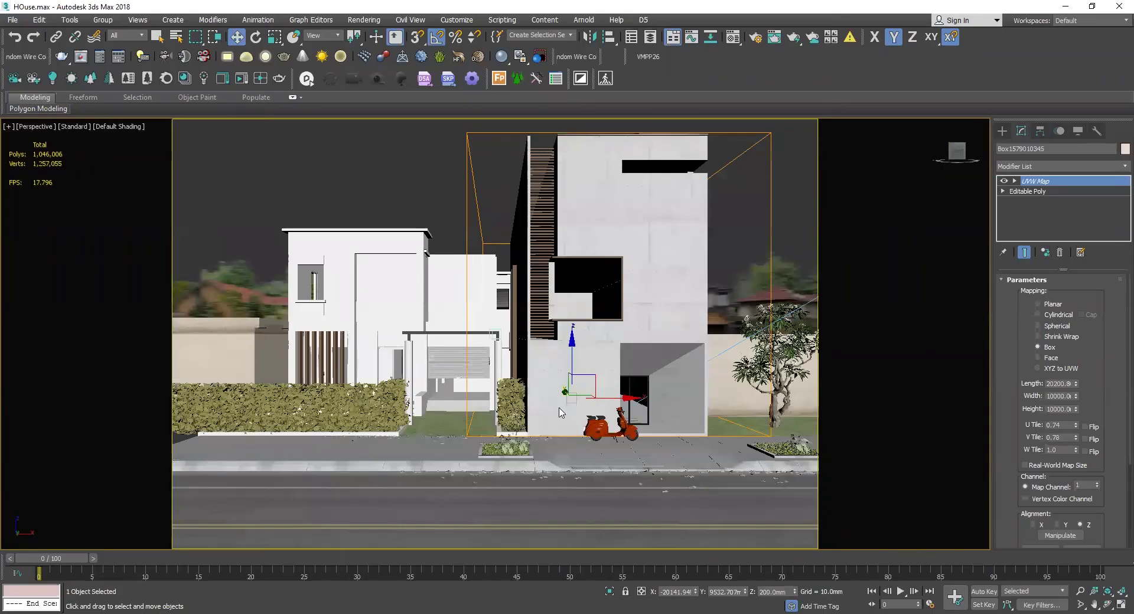
# Show the whole scene in perspective and delete the sun light above the house.
pyautogui.scroll(5, 539, 387)
pyautogui.scroll(-8, 549, 359)
pyautogui.keyDown('alt'); pyautogui.moveTo(453, 356); pyautogui.dragTo(333, 334, button='middle'); pyautogui.keyUp('alt')
pyautogui.scroll(-3, 333, 334)
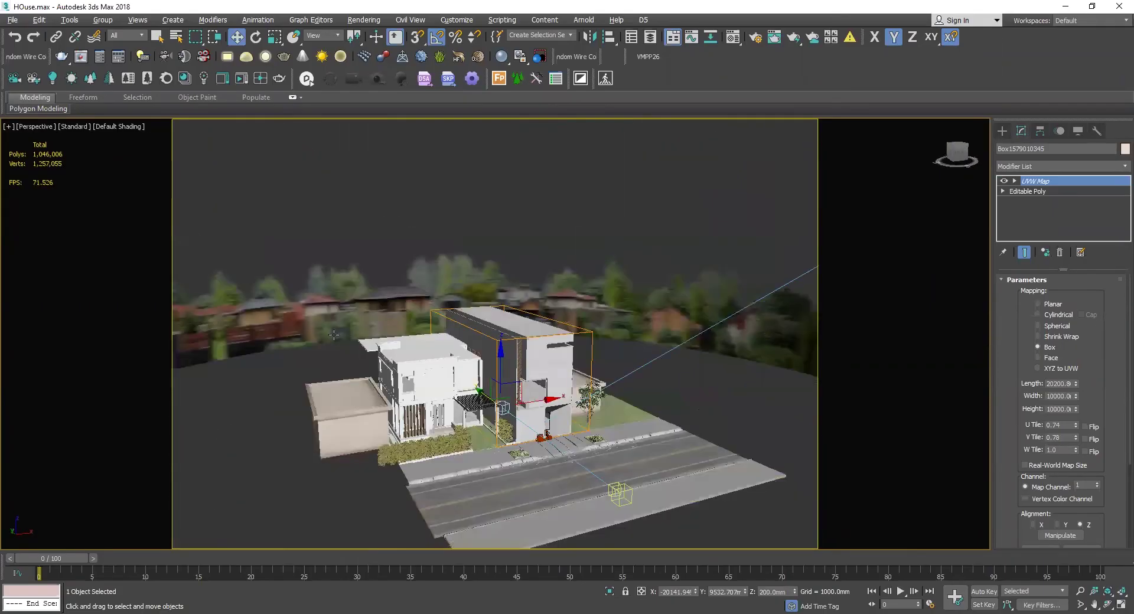
pyautogui.scroll(-6, 579, 300)
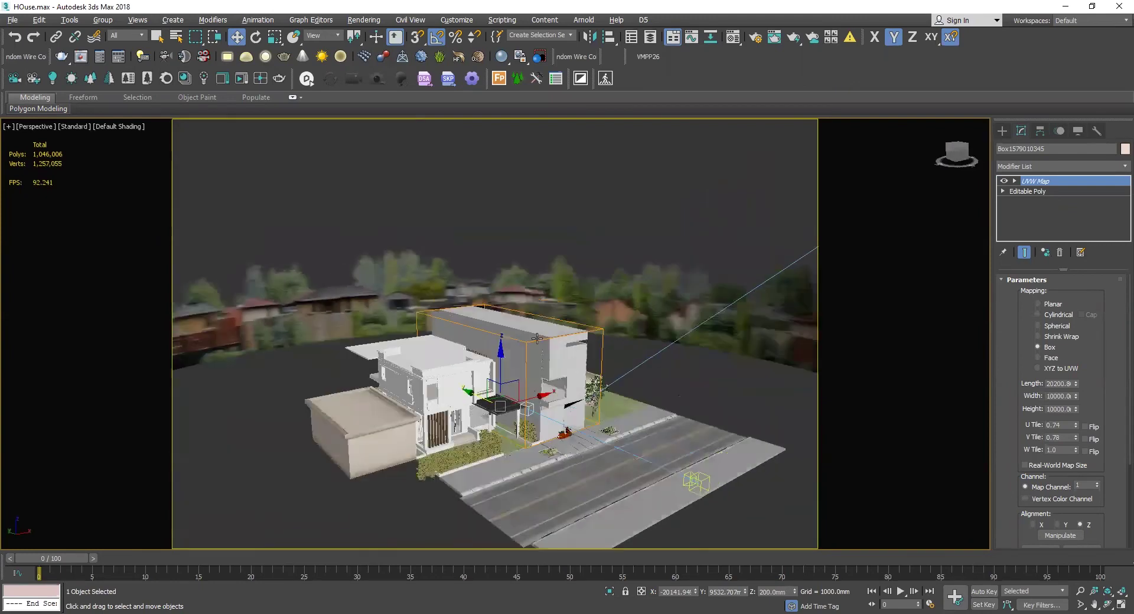
pyautogui.scroll(-6, 563, 360)
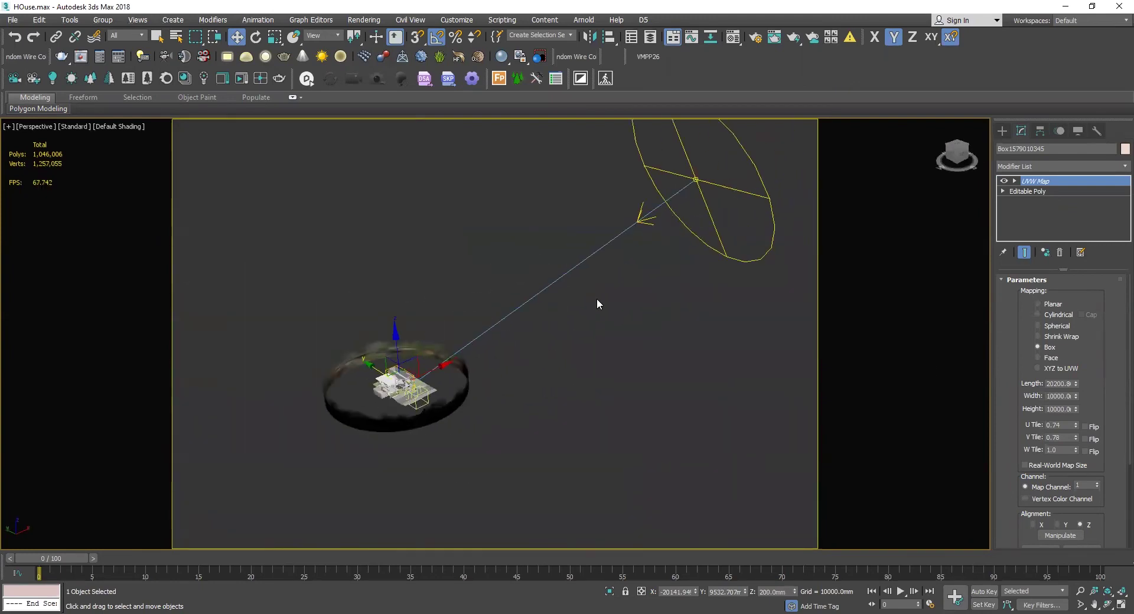
pyautogui.click(679, 219)
pyautogui.press('Delete')
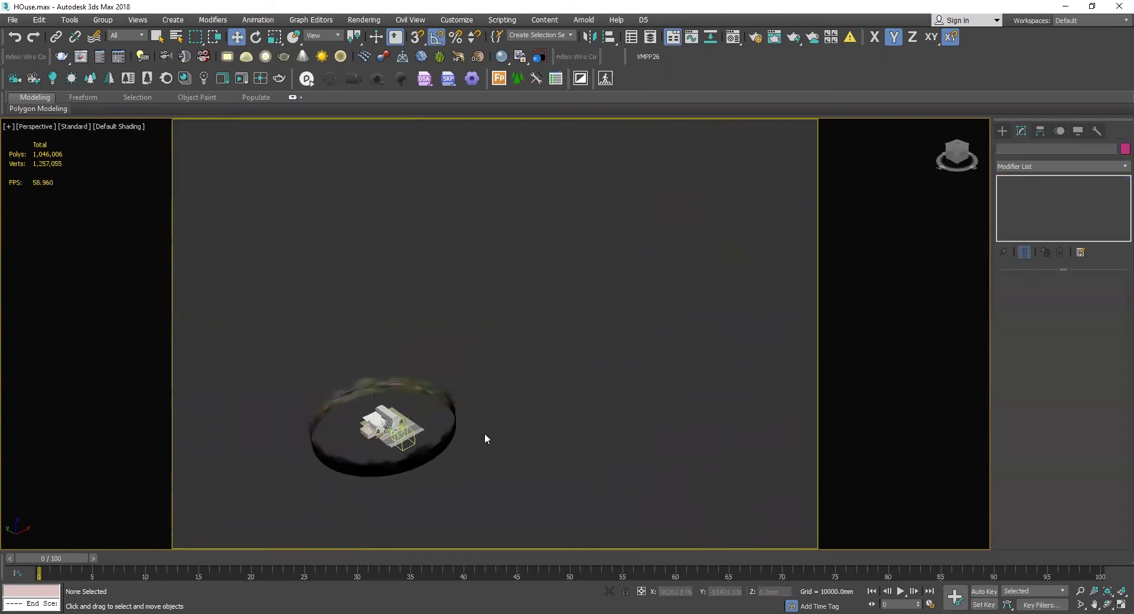
pyautogui.moveTo(504, 431); pyautogui.dragTo(525, 453, button='middle')
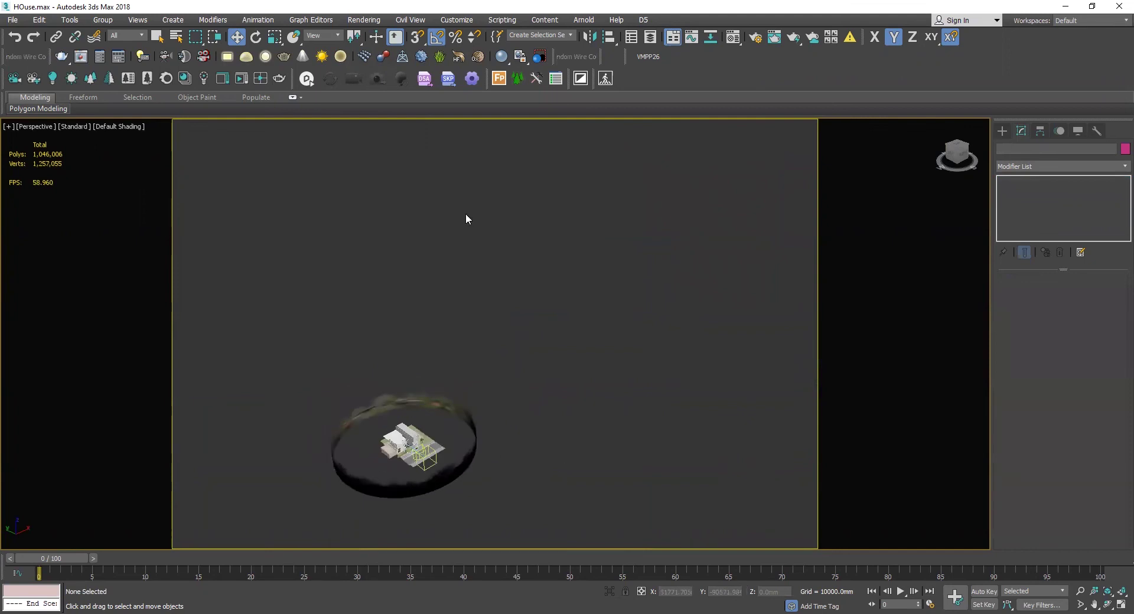
# Check the environment settings, then draw a V-Ray plane light about 15124 by 34133 mm beside the backdrop ring and open its parameters.
pyautogui.press('8')
pyautogui.click(541, 143)
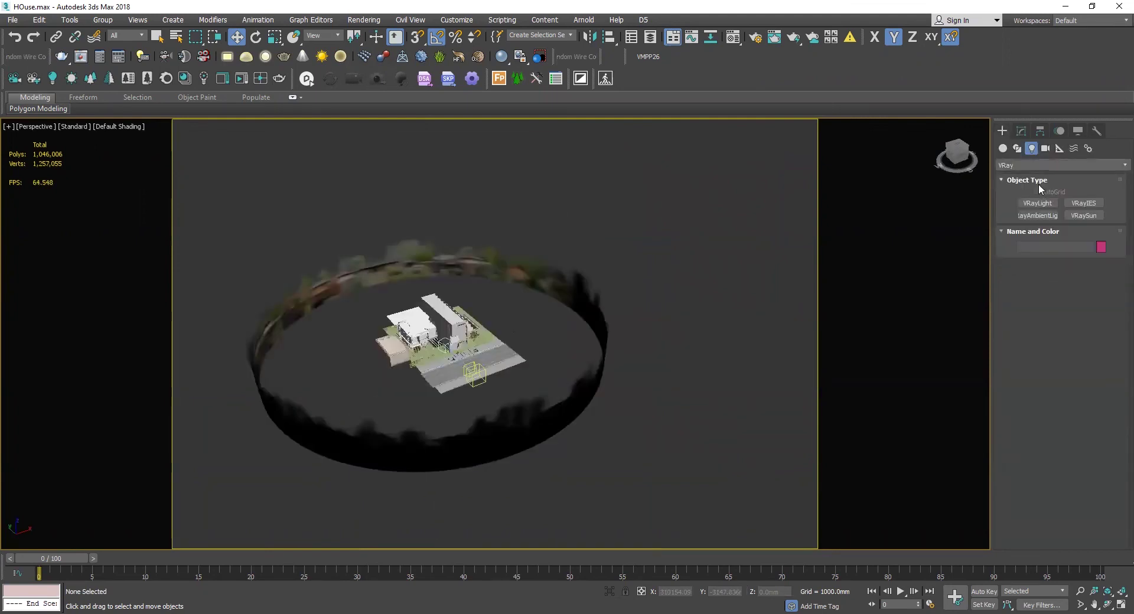
pyautogui.click(1037, 202)
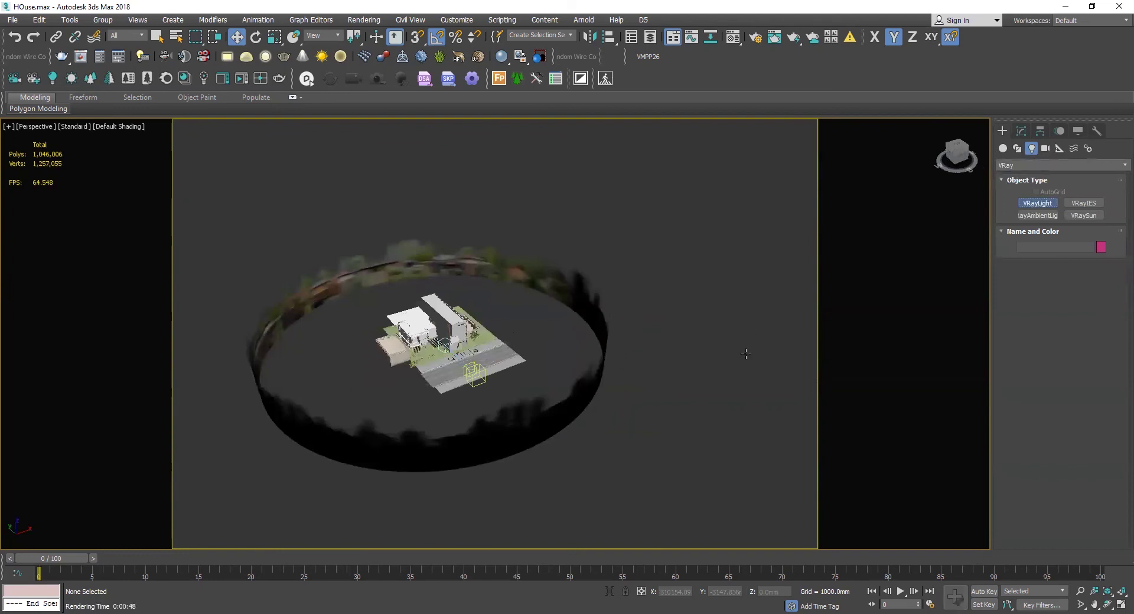
pyautogui.moveTo(745, 353); pyautogui.dragTo(627, 317)
pyautogui.click(1021, 130)
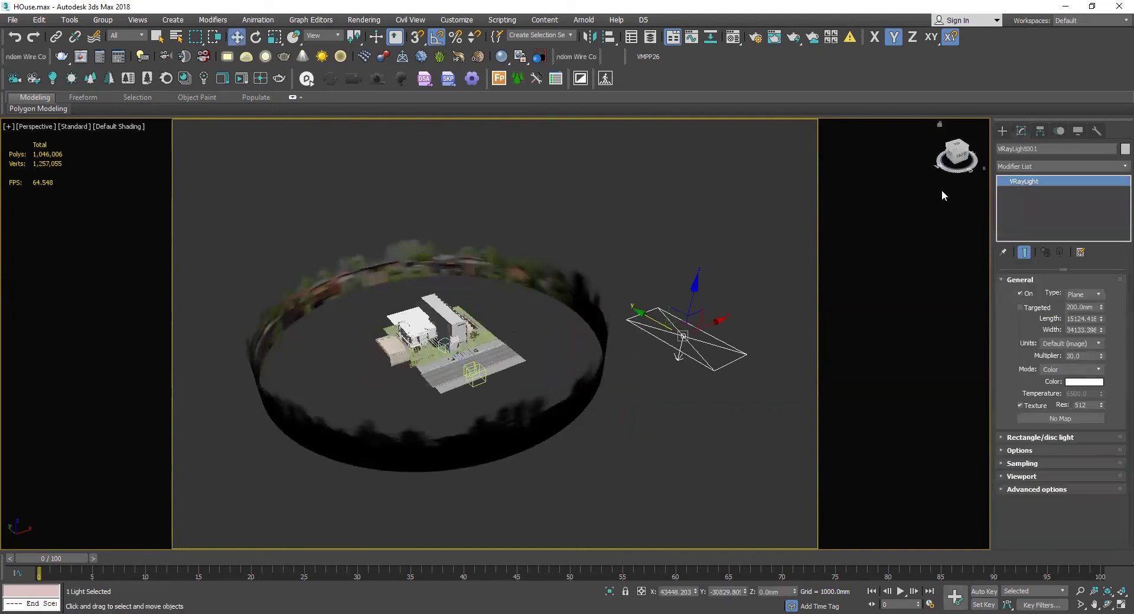
# Change the V-Ray light's type to Dome and load the air_museum_playground_4k EXR as its VRayHDRI texture.
pyautogui.click(1081, 295)
pyautogui.click(1080, 313)
pyautogui.scroll(-1, 1083, 421)
pyautogui.click(1065, 378)
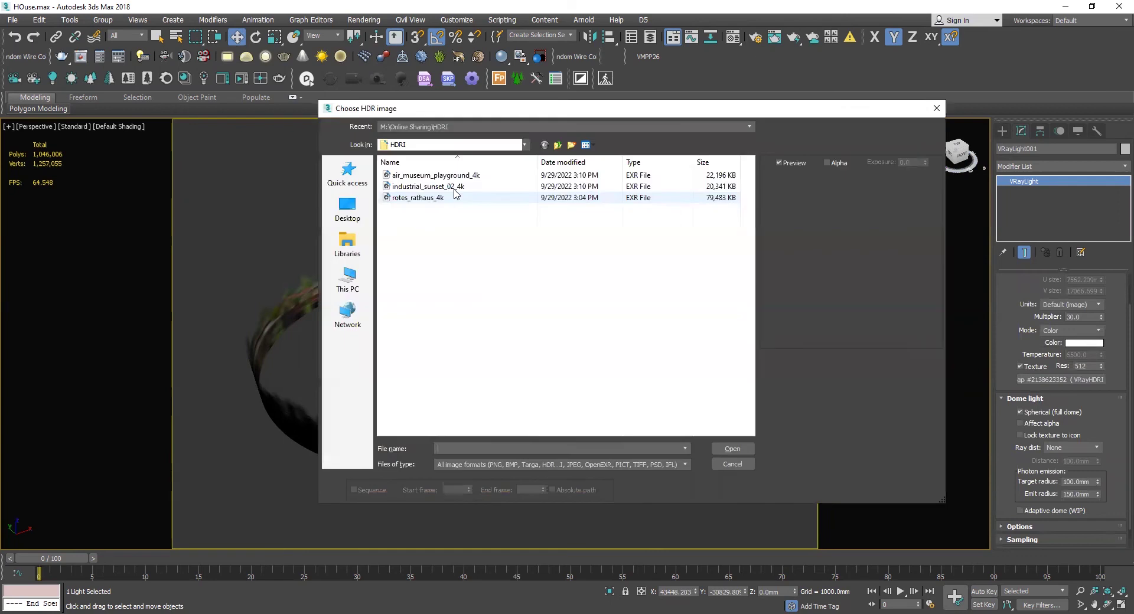
pyautogui.click(467, 186)
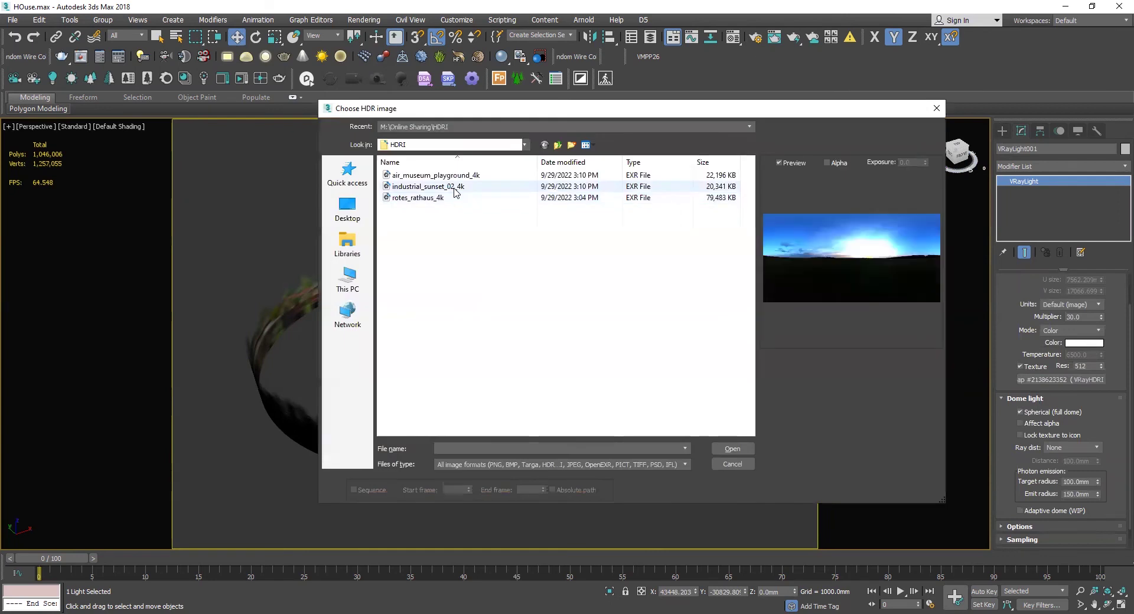
pyautogui.click(468, 176)
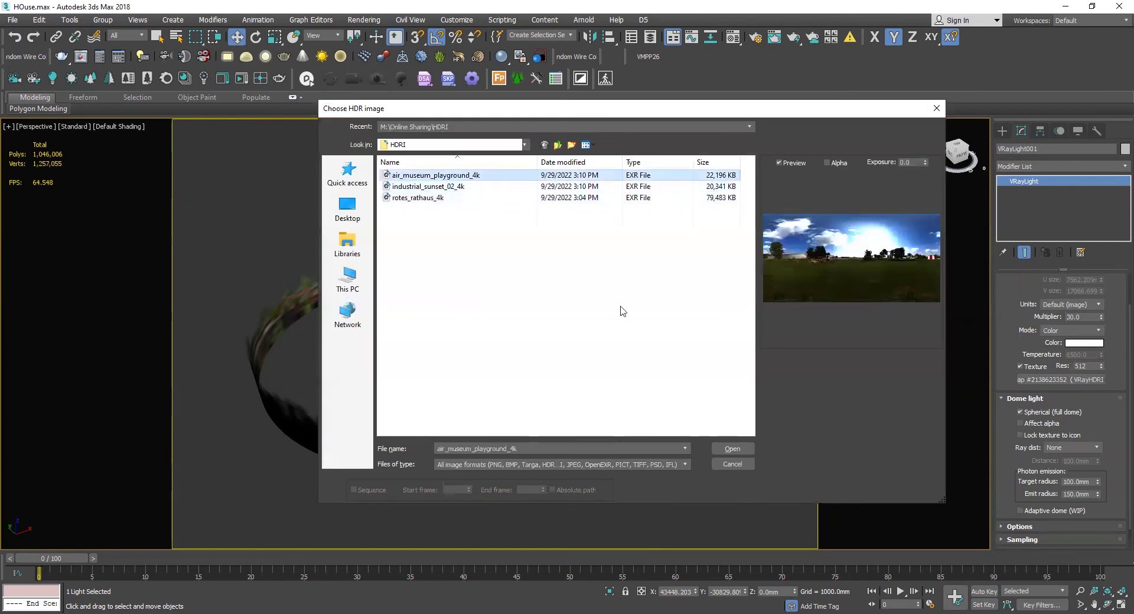
pyautogui.click(732, 448)
pyautogui.rightClick(605, 236)
pyautogui.moveTo(519, 223); pyautogui.dragTo(494, 221, button='middle')
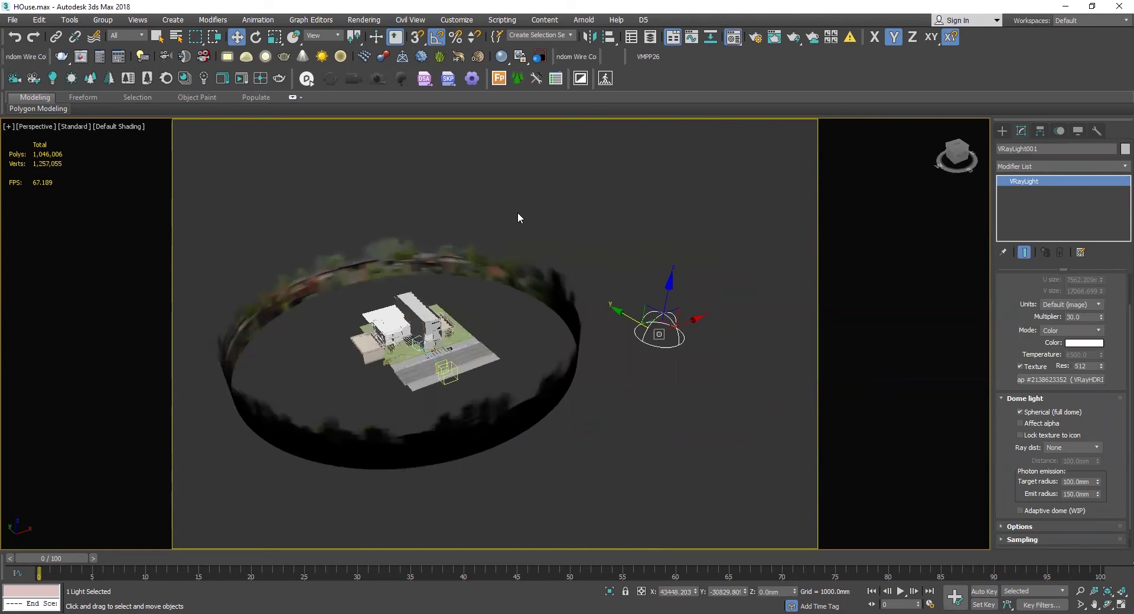
# Place the dome light's VRayHDRI map in an unused material sample slot for editing.
pyautogui.press('m')
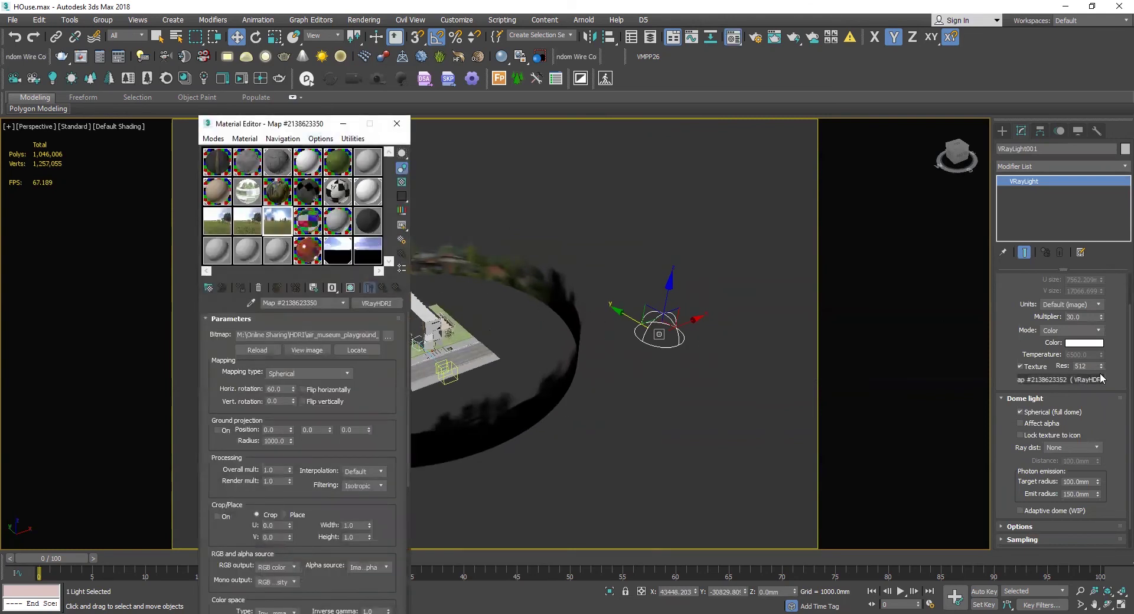
pyautogui.moveTo(1082, 378); pyautogui.dragTo(245, 250)
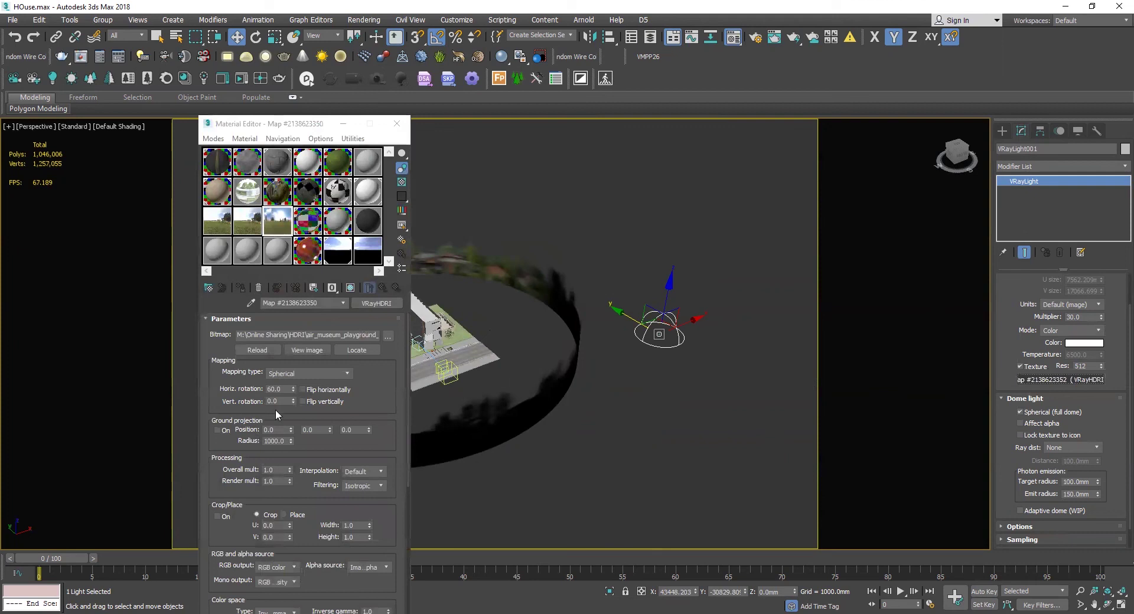
pyautogui.click(220, 254)
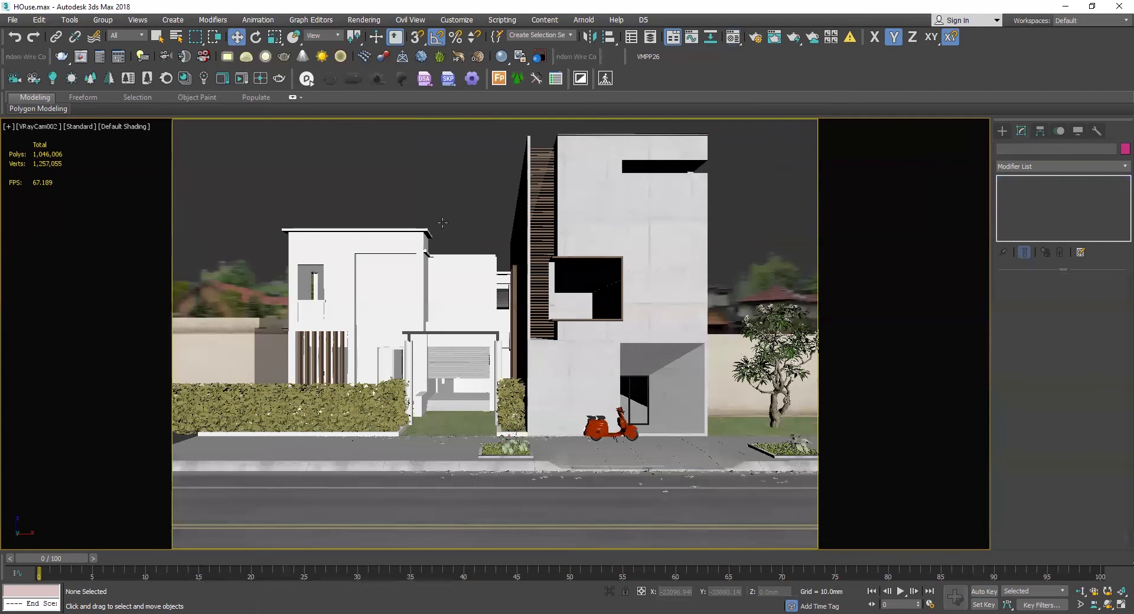
# Render the VRayCam002 view of the house with the HDRI dome lighting.
pyautogui.hotkey('shift', 'q')
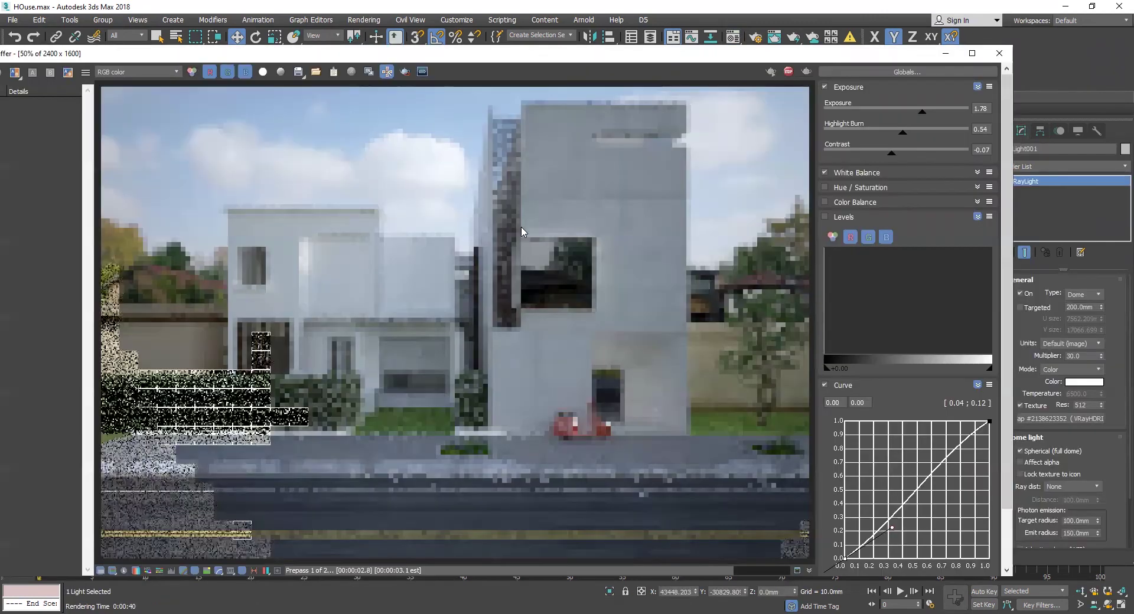